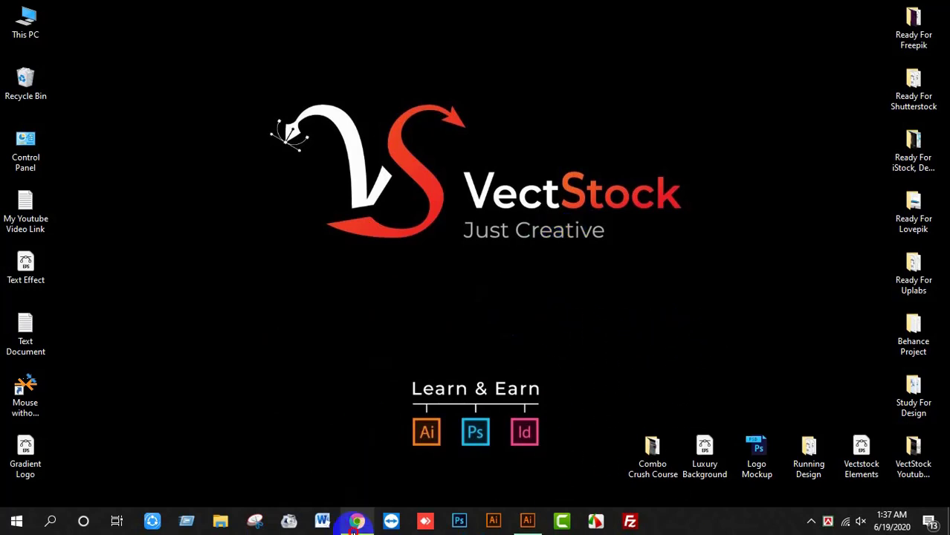
- Restore the Chrome window showing the Graphic World Facebook group page
click(356, 523)
- Scroll through the Graphic World group page, then switch to the VectStock Pinterest profile
scroll(874, 238, down, 3)
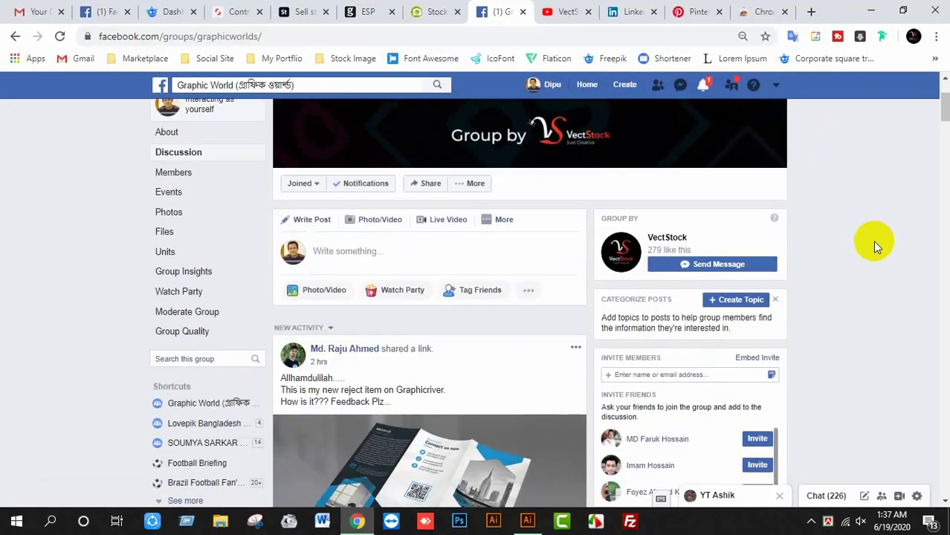
scroll(873, 240, down, 1)
scroll(874, 245, up, 4)
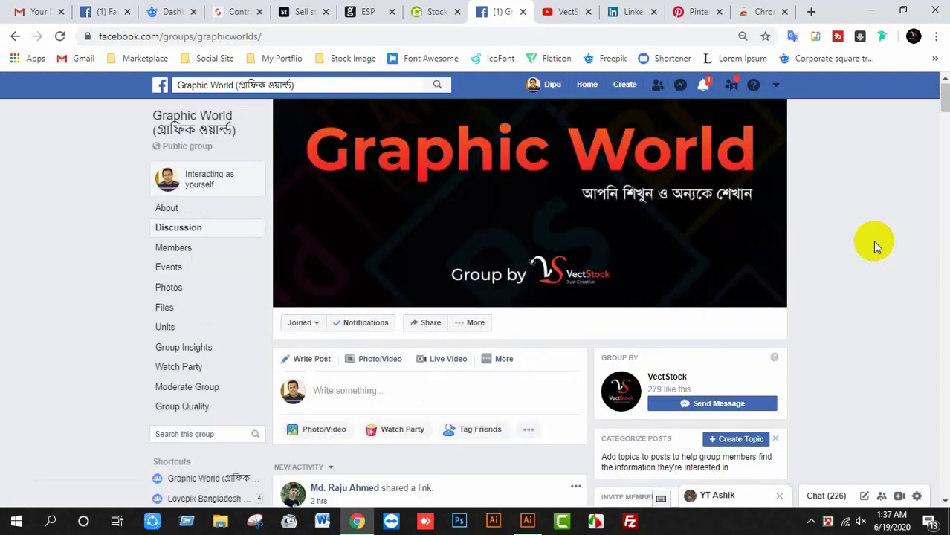
scroll(873, 240, down, 1)
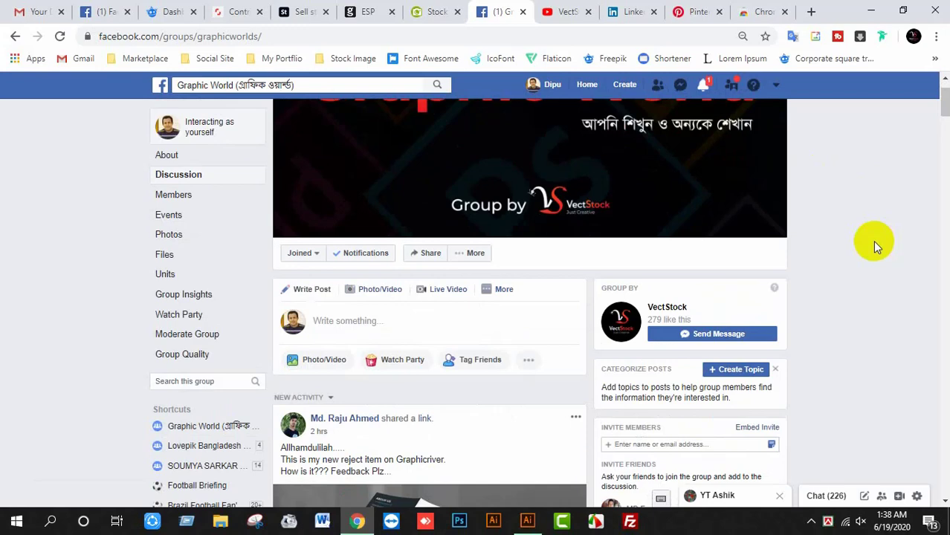
scroll(873, 241, down, 5)
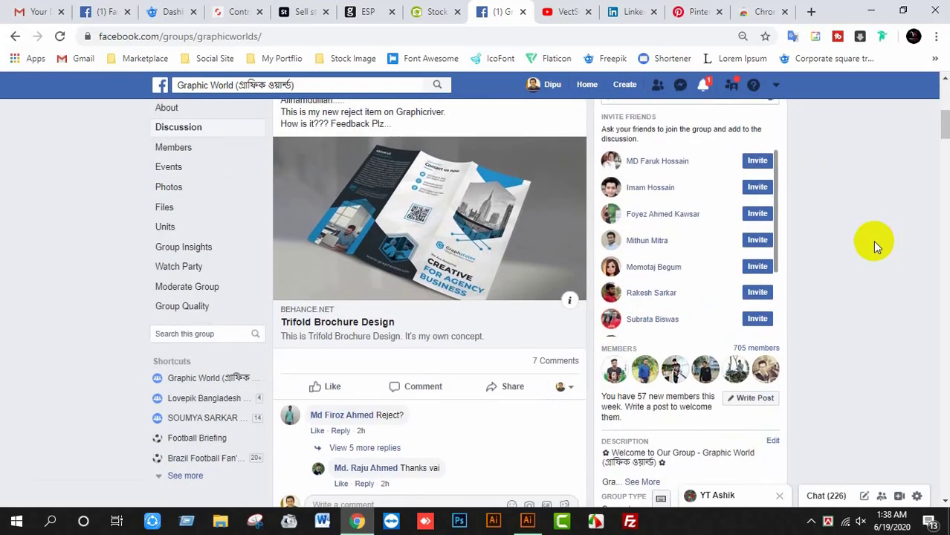
scroll(873, 240, up, 6)
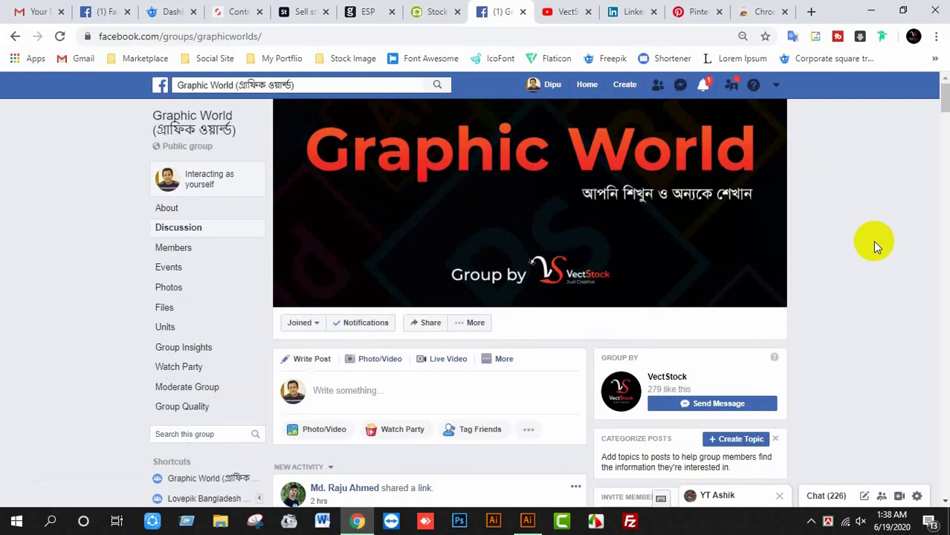
click(695, 11)
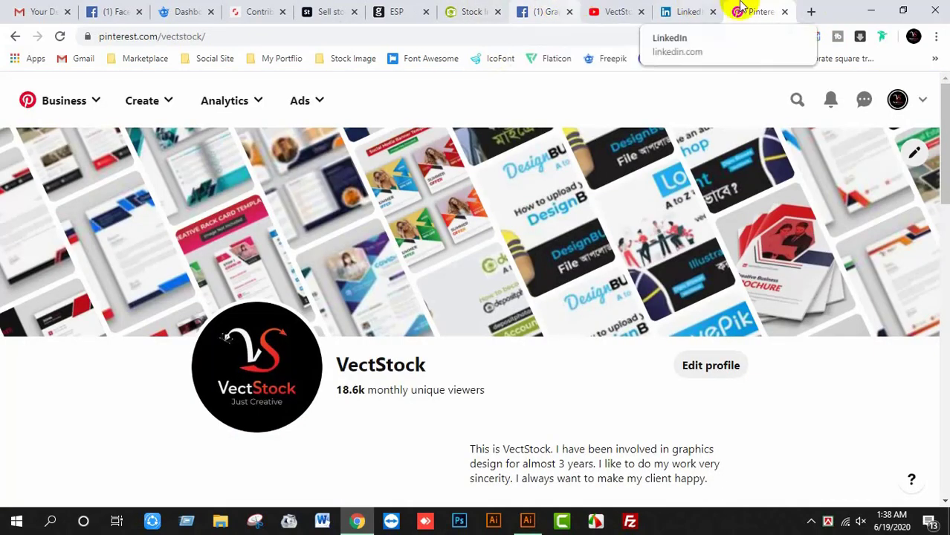
- Open a new tab on the Google start page
click(811, 11)
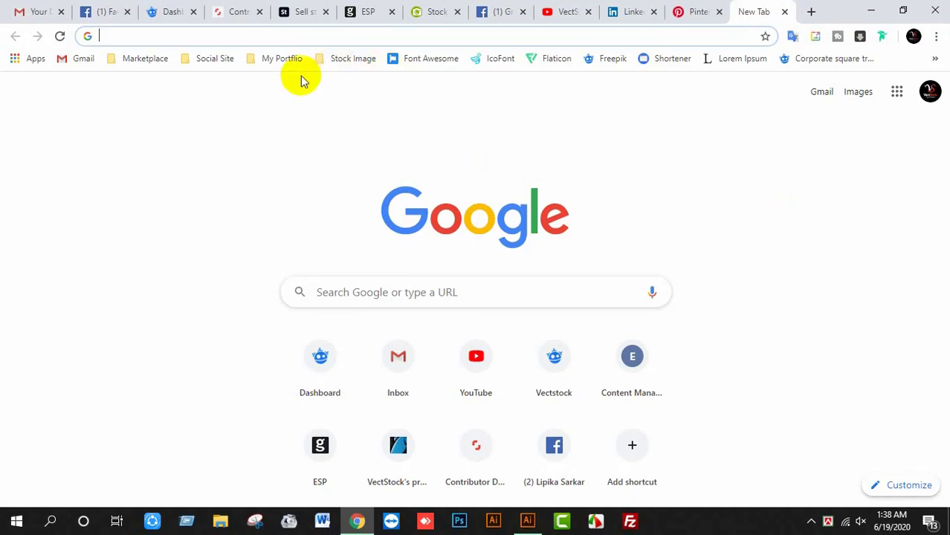
- Reuse the 'chrome web store' search from history and open the Chrome Web Store
click(285, 35)
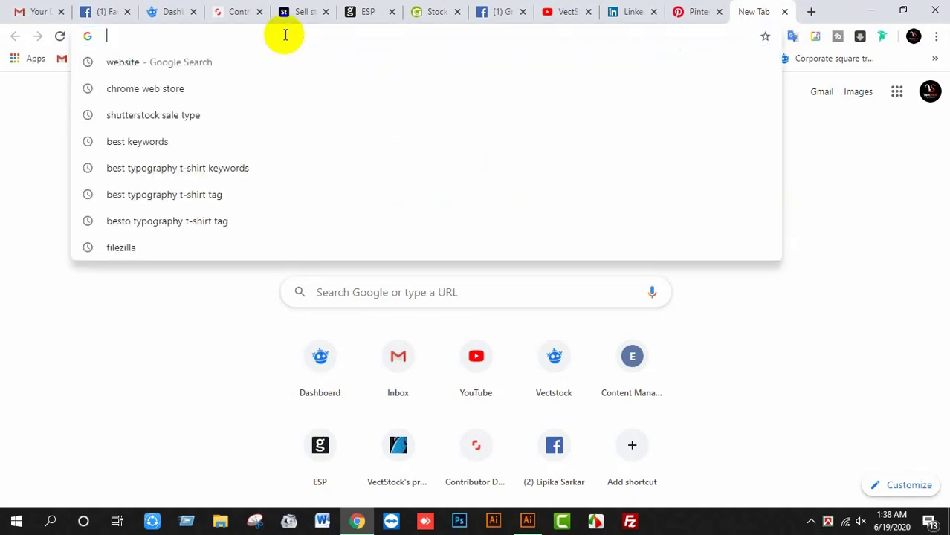
click(130, 92)
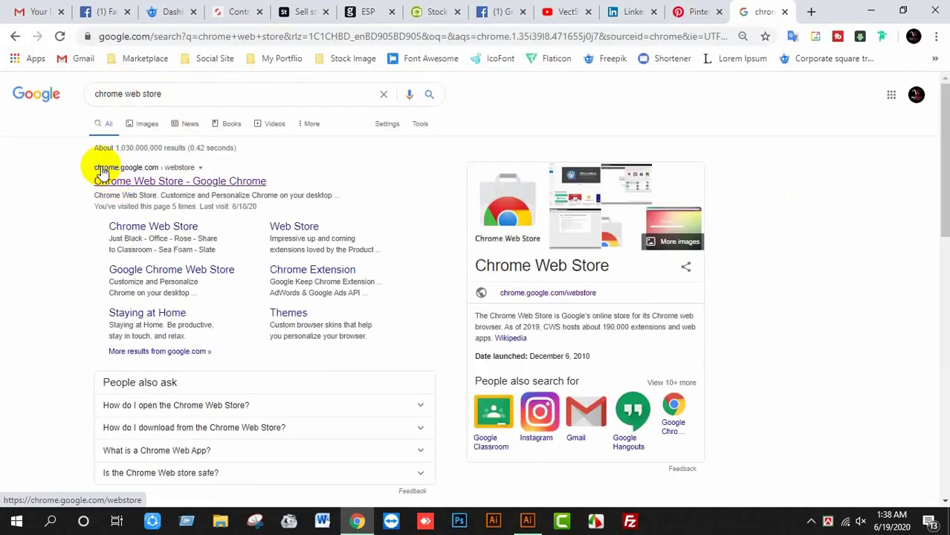
click(142, 186)
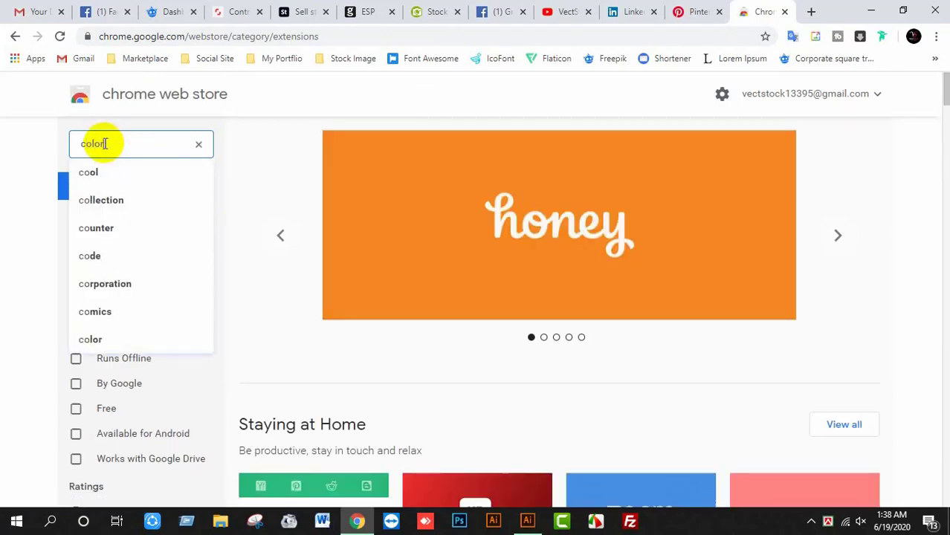
- Search for 'colorpick eyedropper' and add the ColorPick Eyedropper extension to Chrome
text(pick)
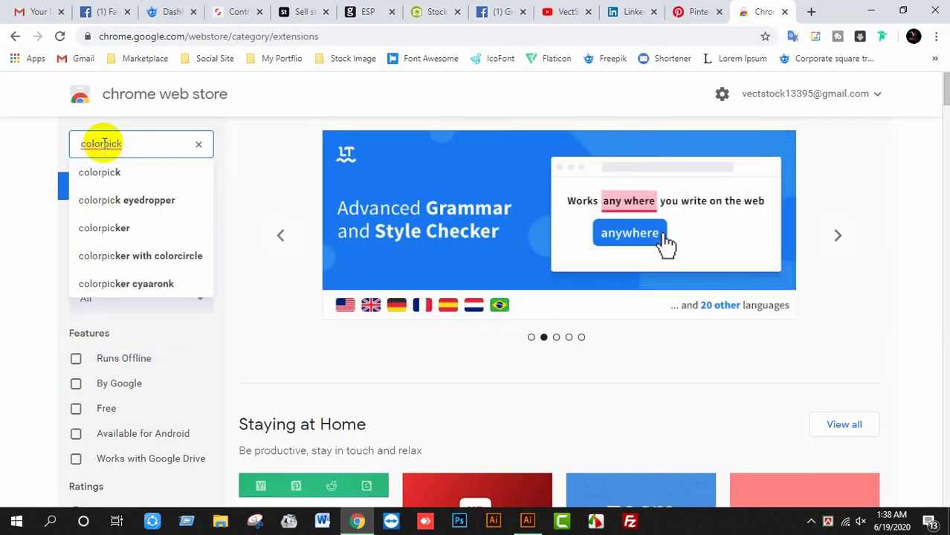
click(126, 173)
click(131, 174)
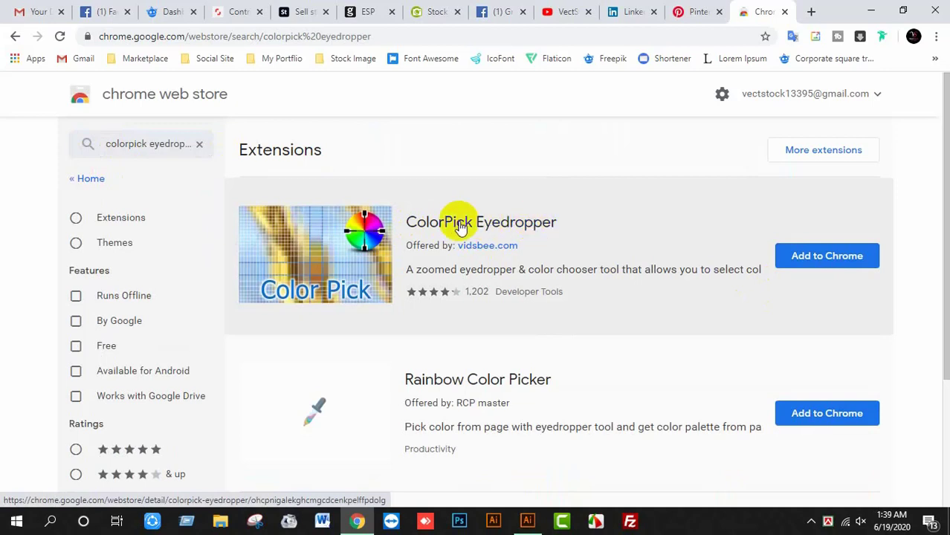
click(499, 223)
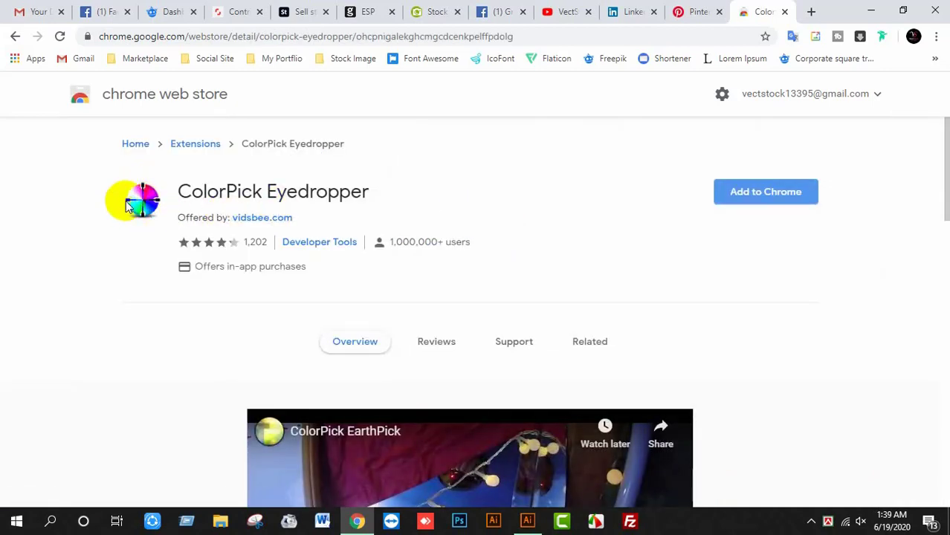
click(773, 192)
click(490, 154)
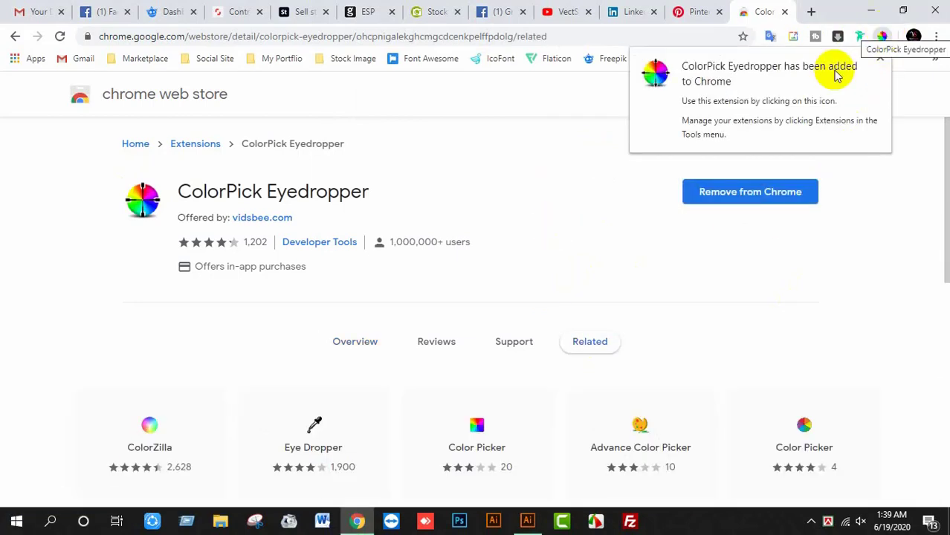
click(880, 58)
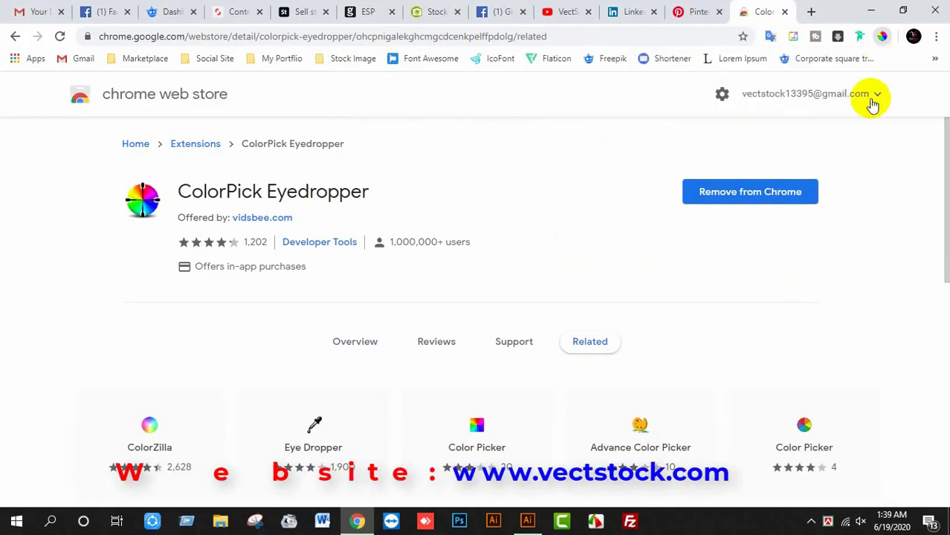
- Close the store tab and browse the VectStock YouTube channel page
click(785, 12)
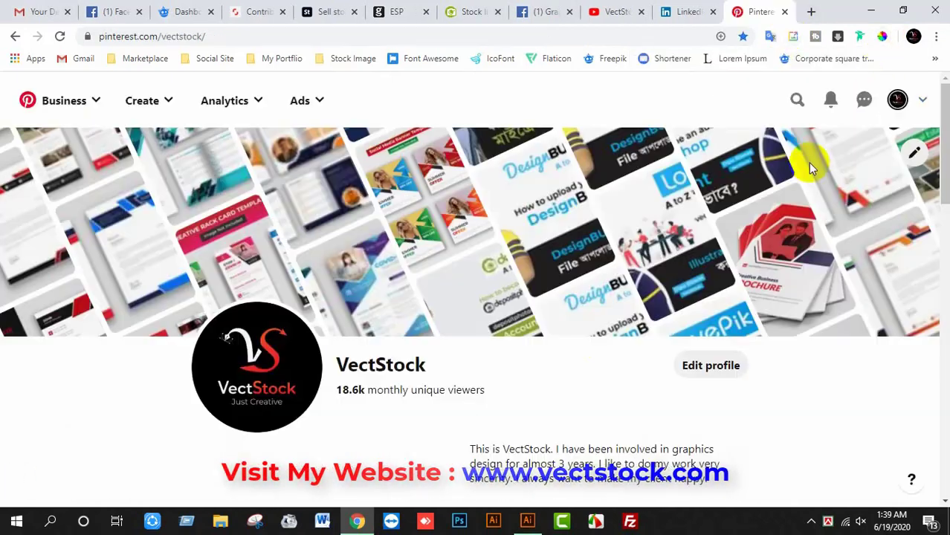
scroll(592, 318, down, 2)
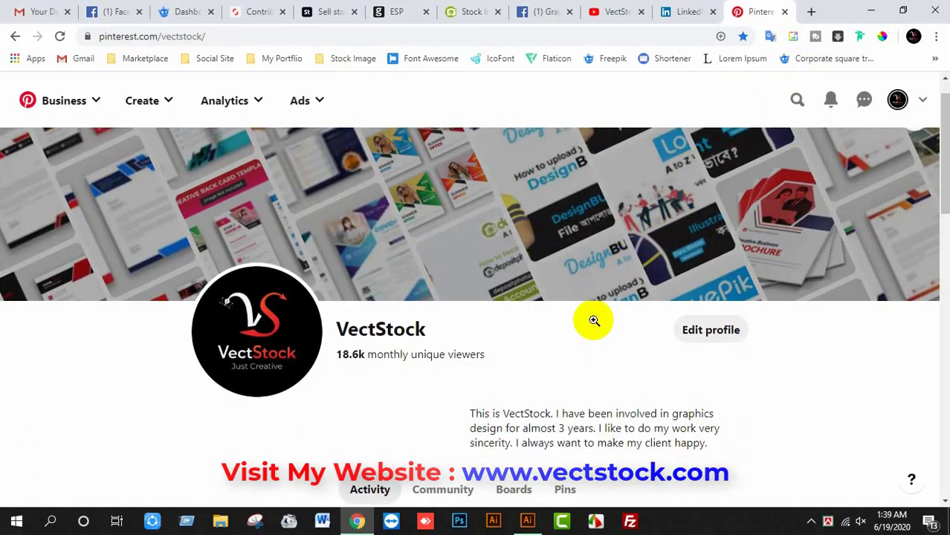
scroll(593, 320, down, 5)
scroll(592, 320, down, 3)
scroll(593, 319, up, 3)
scroll(592, 320, up, 7)
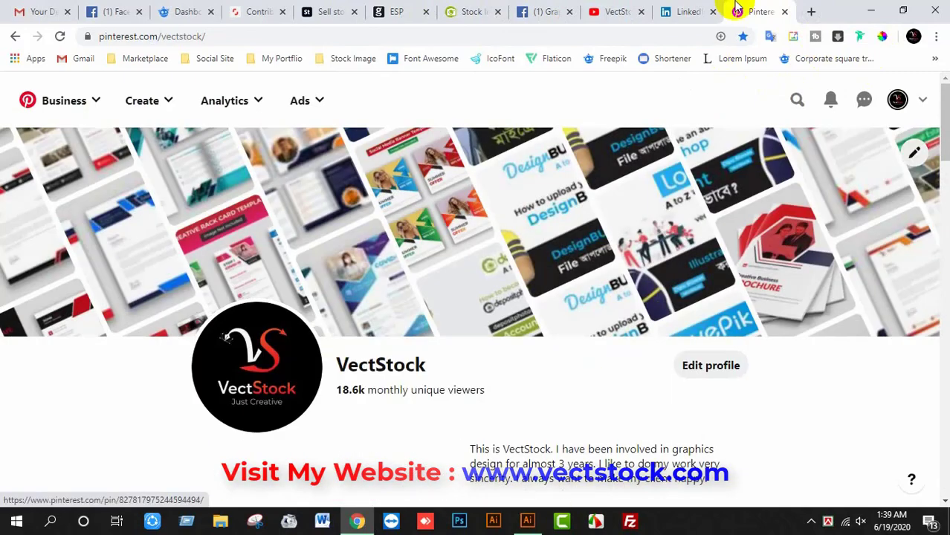
click(613, 11)
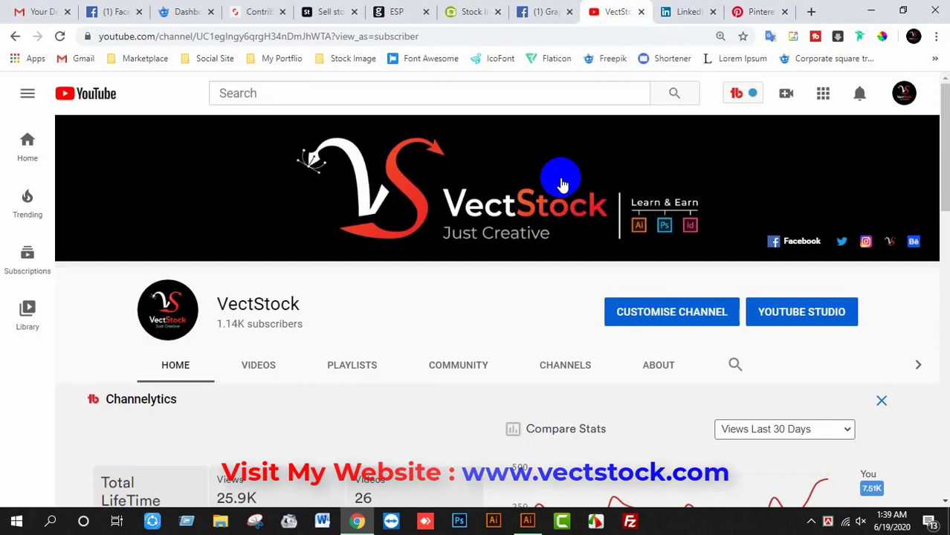
scroll(521, 415, down, 5)
scroll(520, 414, down, 5)
scroll(536, 403, up, 4)
scroll(553, 403, up, 1)
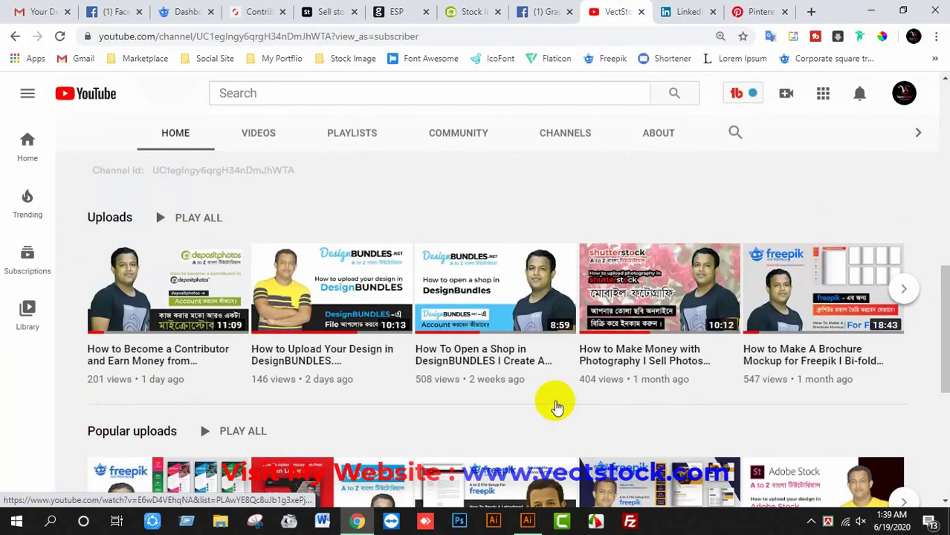
- Use ColorPick Eyedropper to sample light blue #4EC7FC from a video thumbnail
click(882, 36)
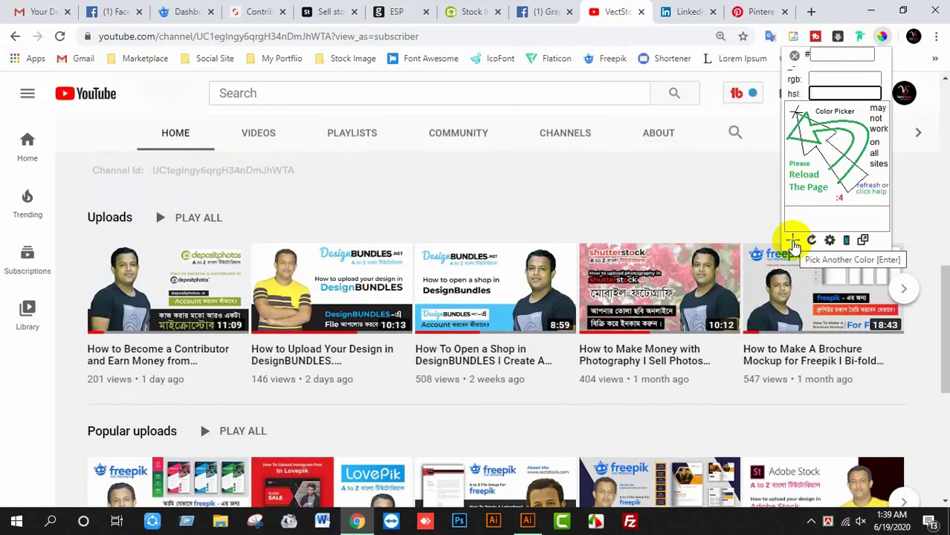
click(794, 241)
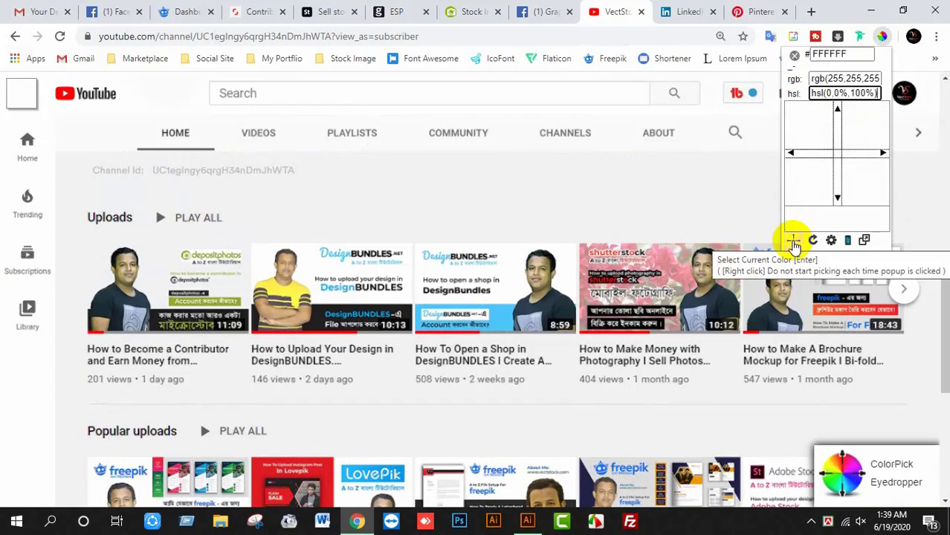
click(794, 241)
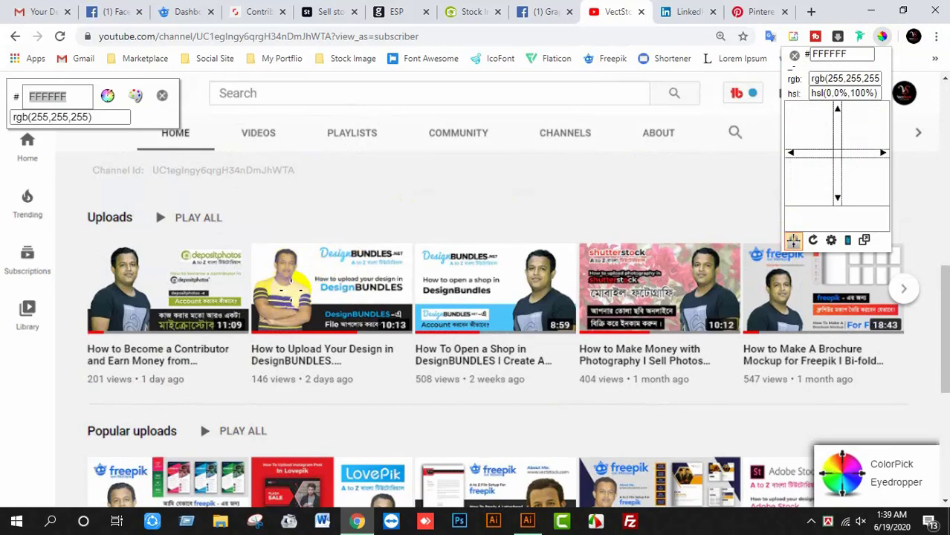
click(294, 289)
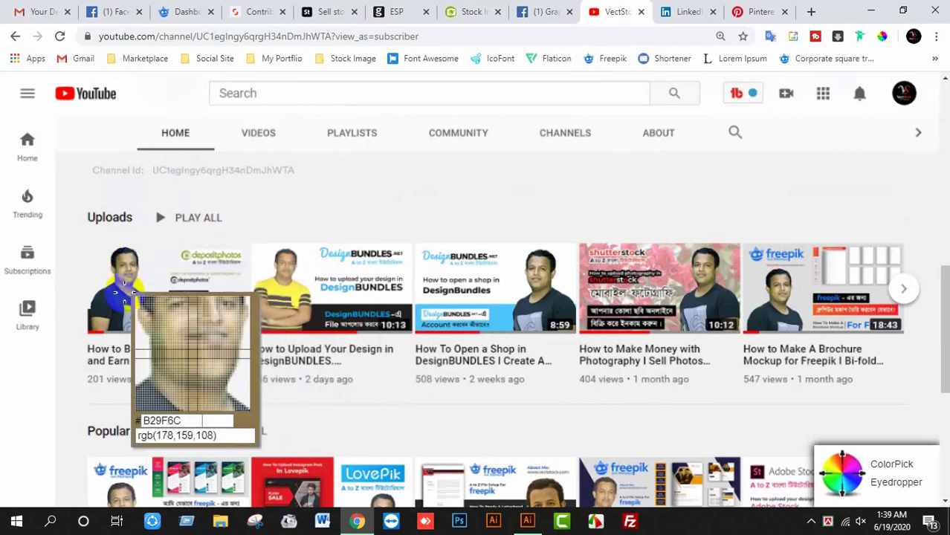
click(119, 292)
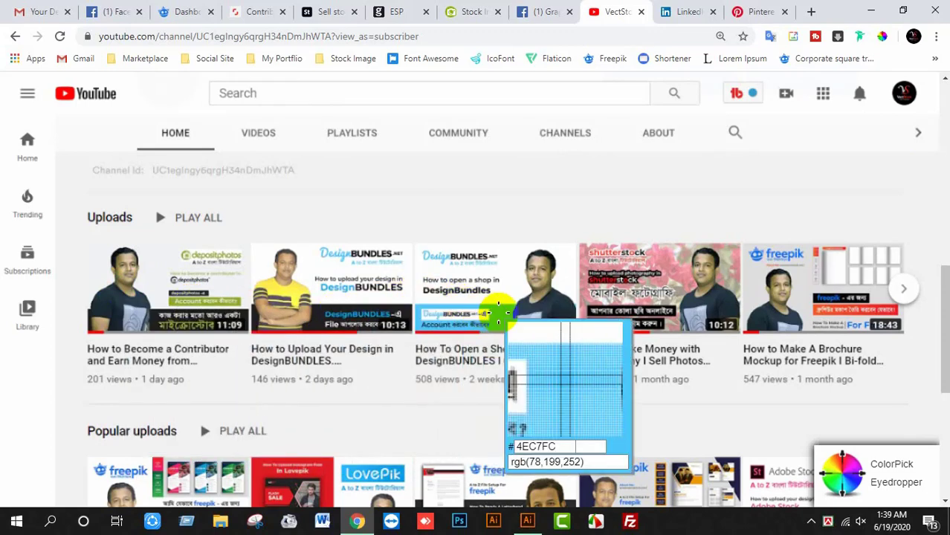
click(499, 313)
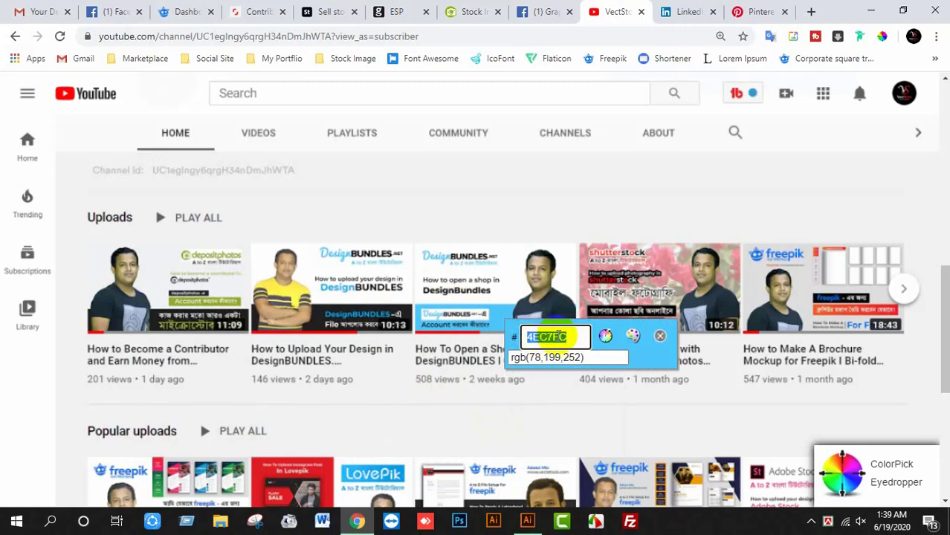
click(528, 521)
- Create a blank Web-preset document, Untitled-1, and fit the artboard in view
click(39, 11)
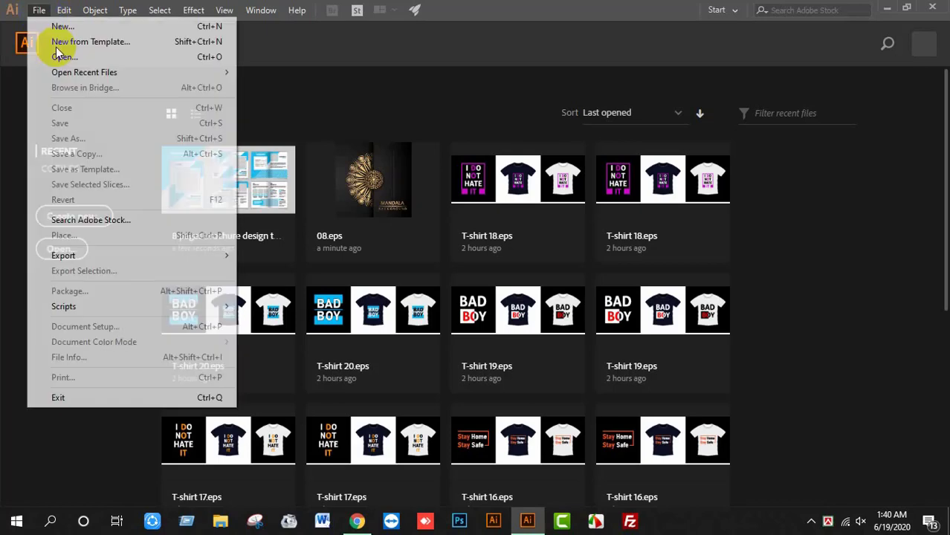
click(61, 24)
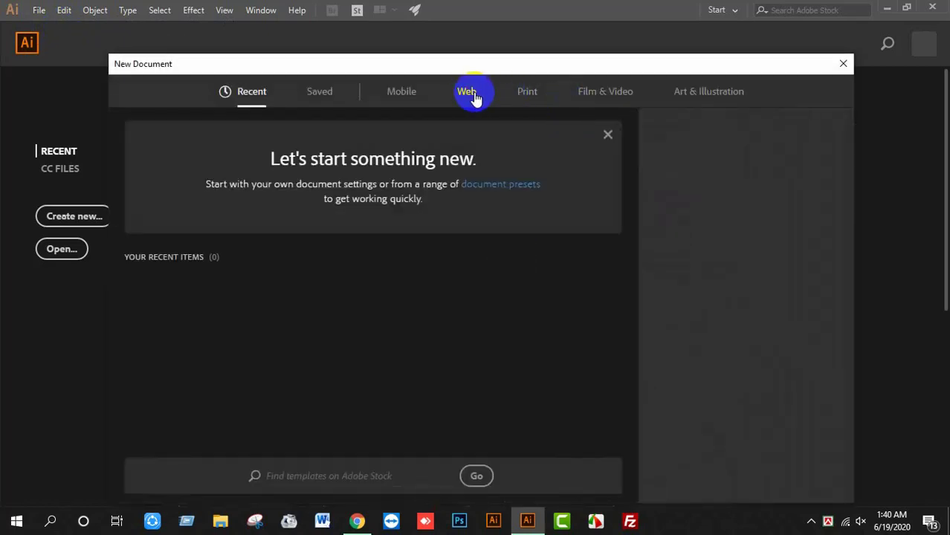
click(470, 93)
click(754, 476)
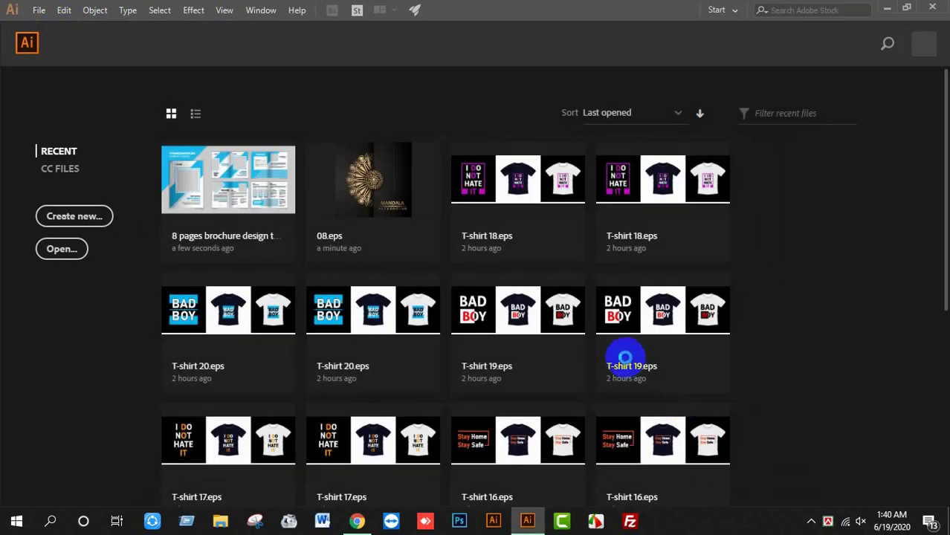
click(626, 365)
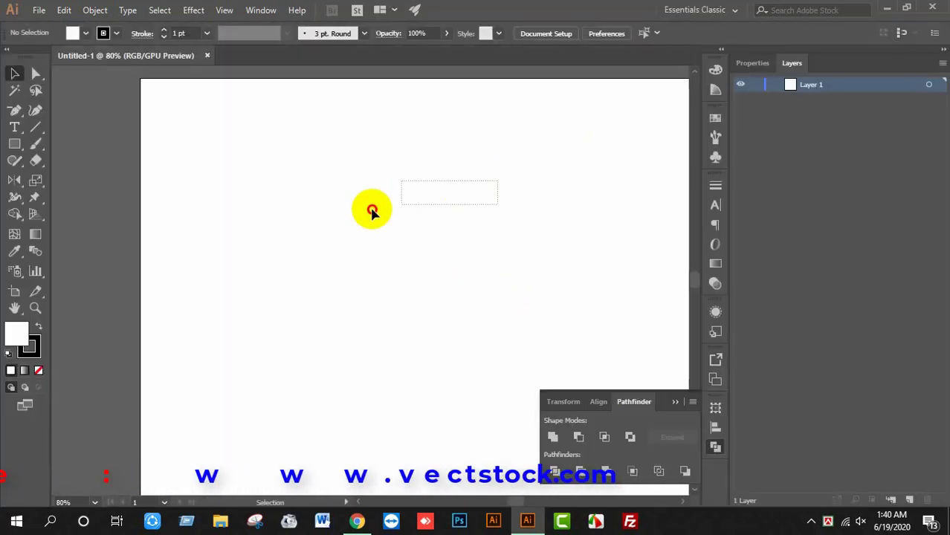
key(ctrl+0)
- Draw a square near the artboard's upper left with no stroke
click(14, 144)
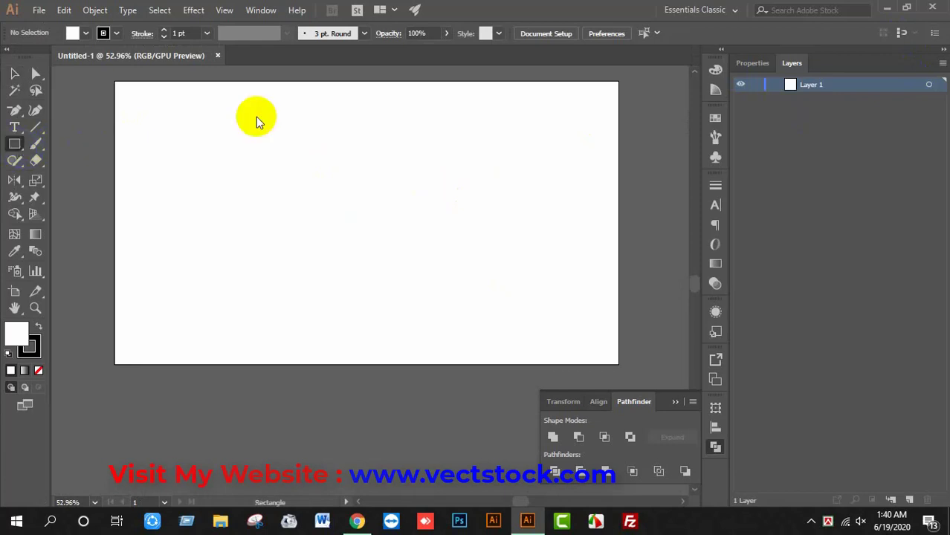
drag(260, 115, 355, 225)
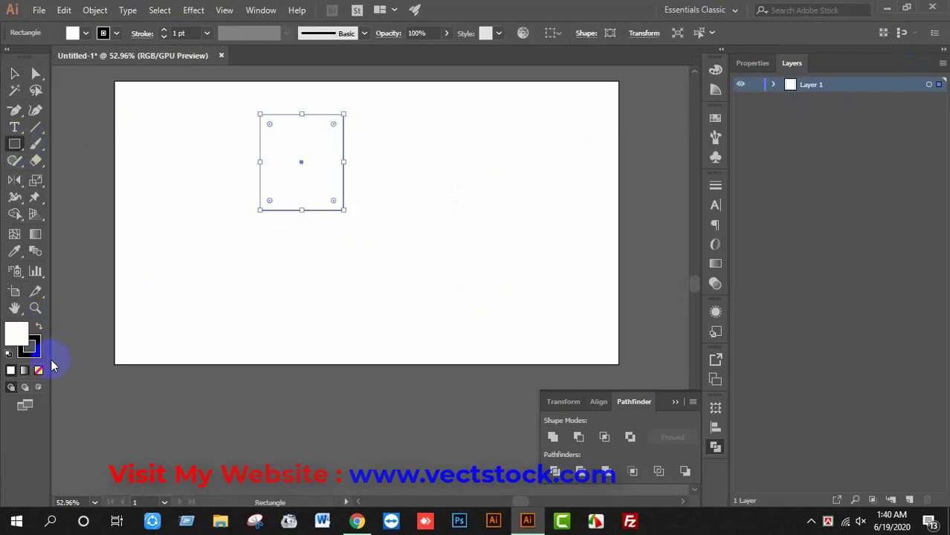
click(117, 33)
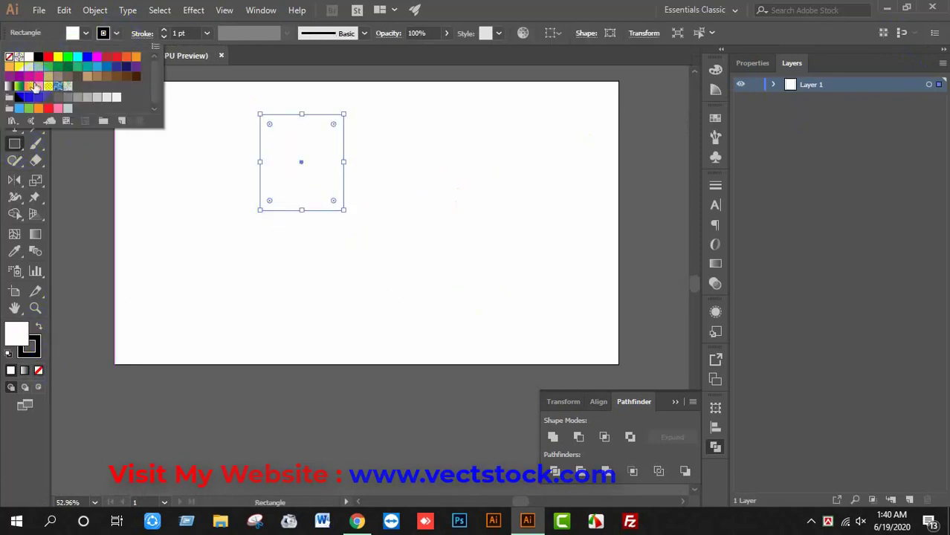
click(33, 87)
- Fill the square with light blue #4EC7FC
click(87, 32)
click(268, 127)
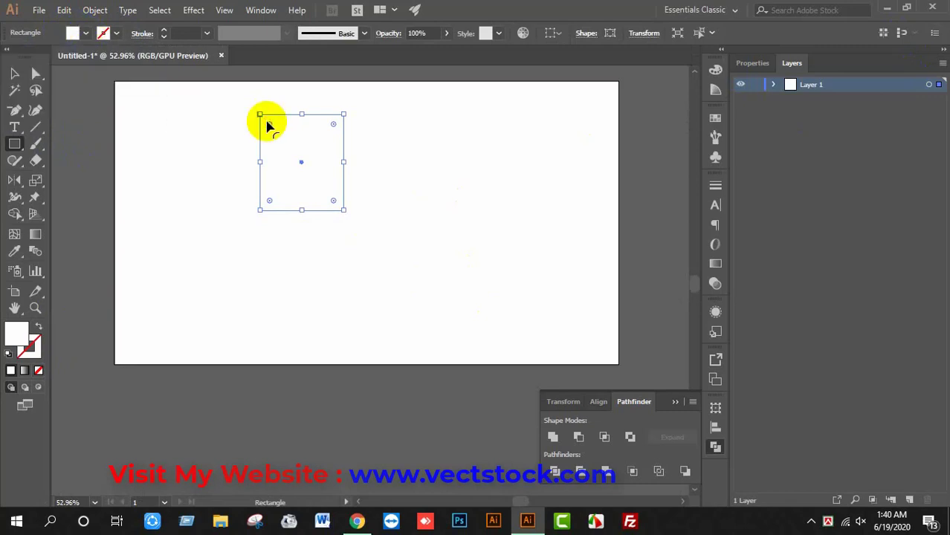
click(15, 73)
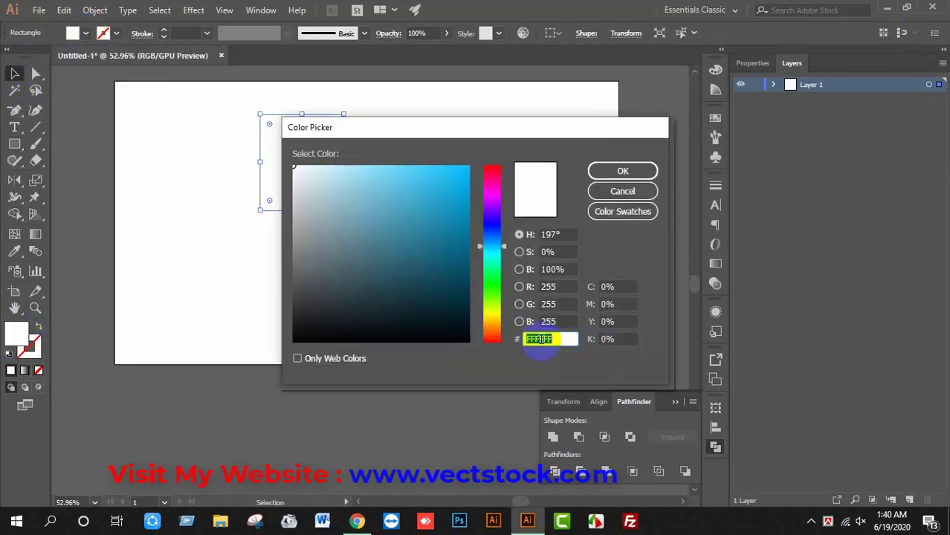
text(4EC7FC)
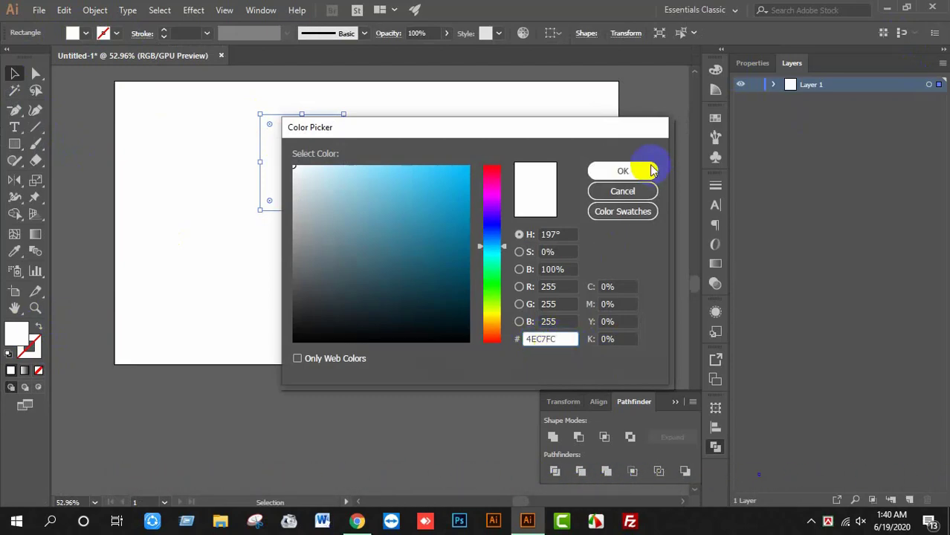
click(651, 171)
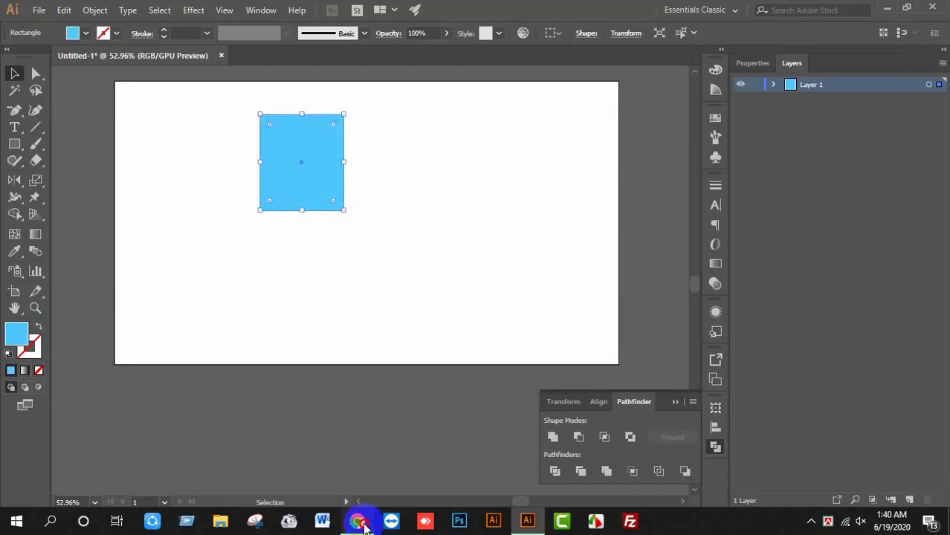
click(358, 521)
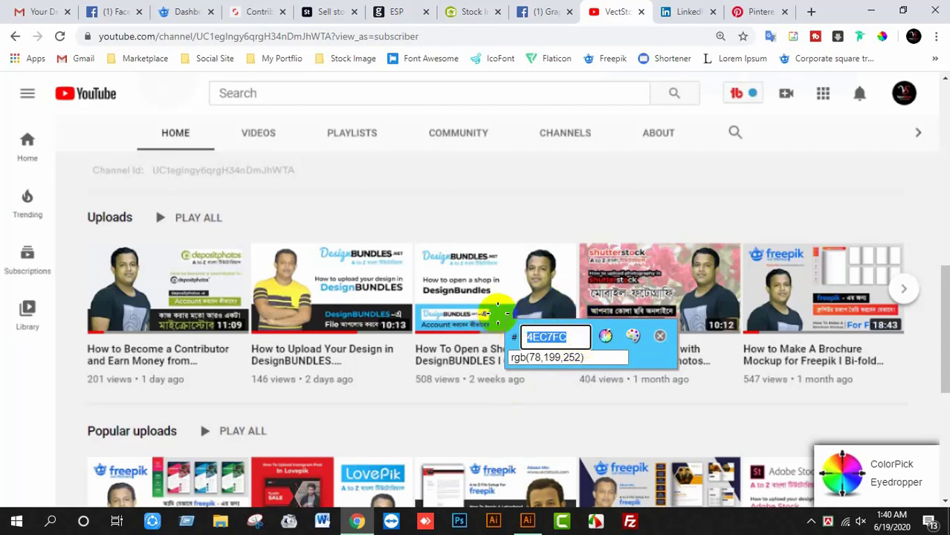
- Sample yellow #FFF34F from the Freepik thumbnail and copy its hex code
click(527, 521)
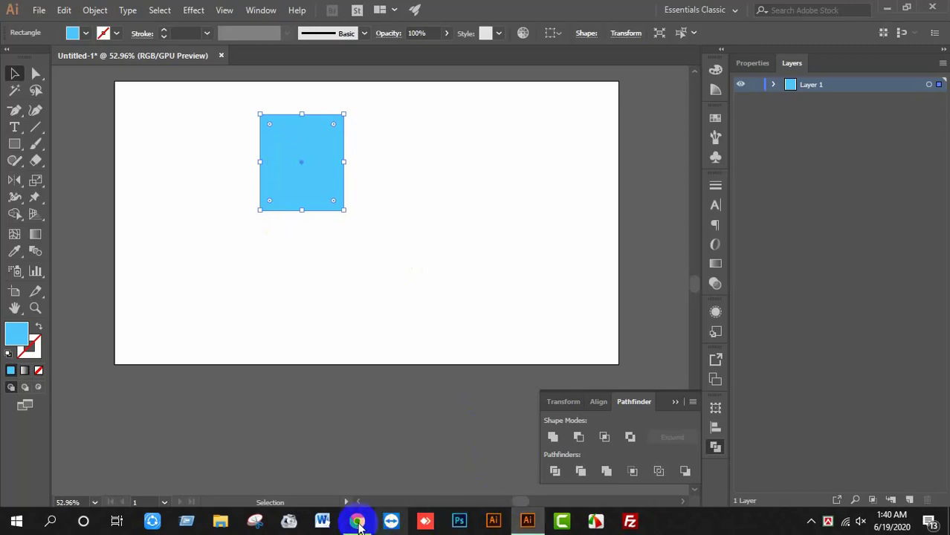
click(357, 521)
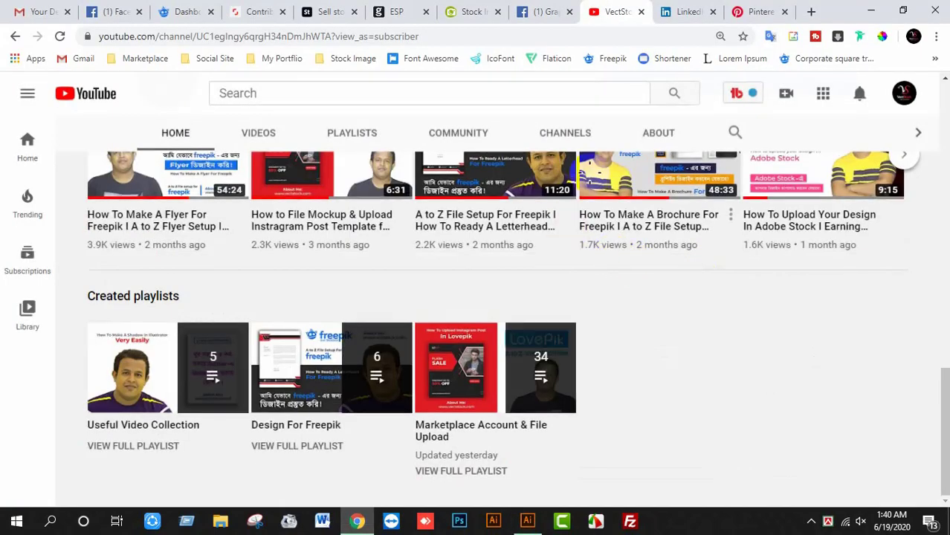
scroll(617, 167, up, 1)
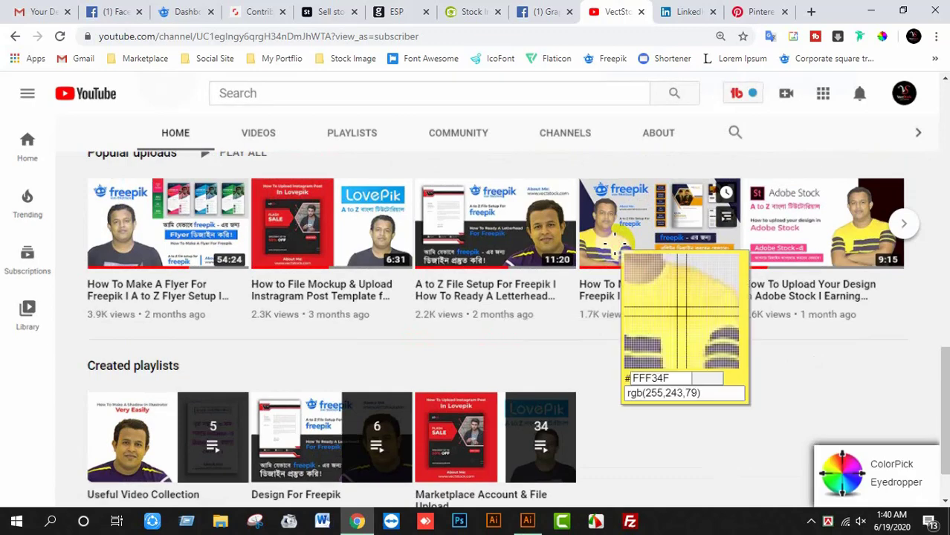
click(616, 245)
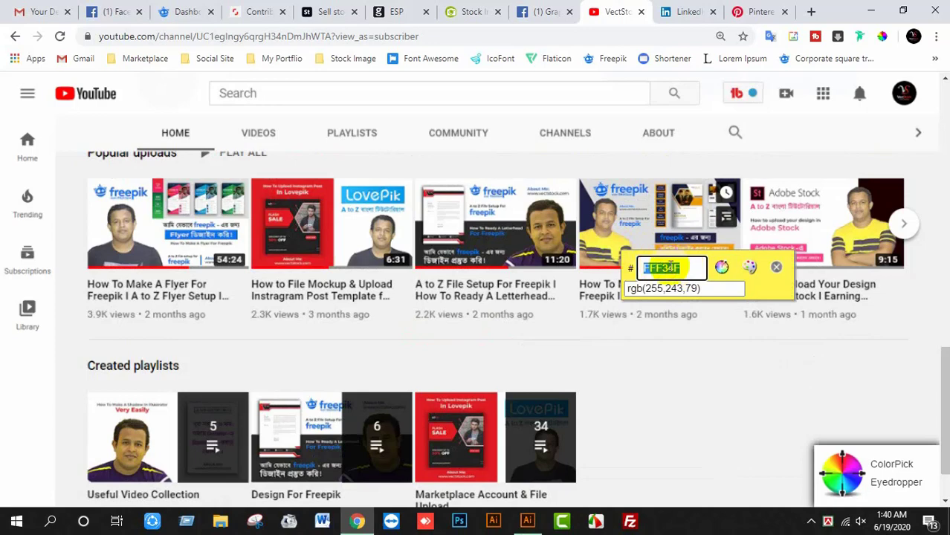
click(641, 293)
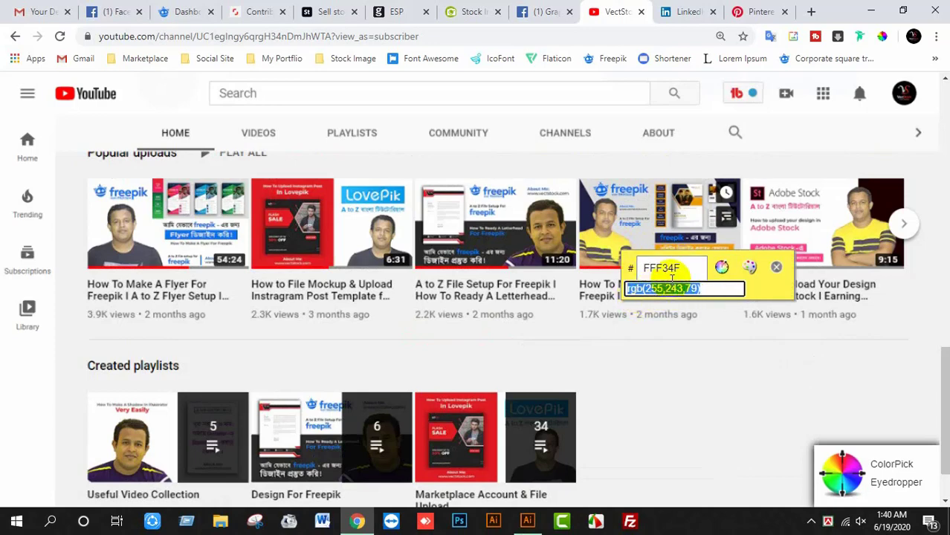
click(660, 269)
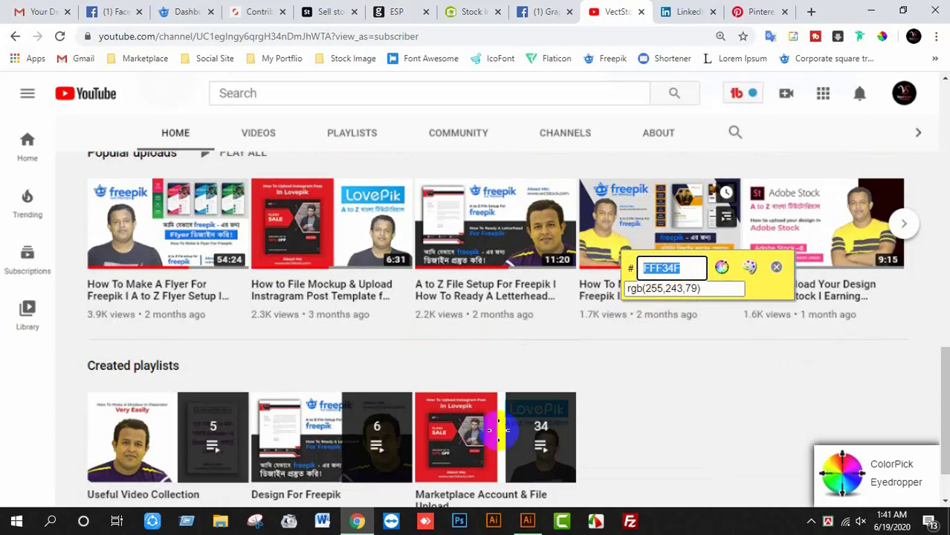
click(527, 521)
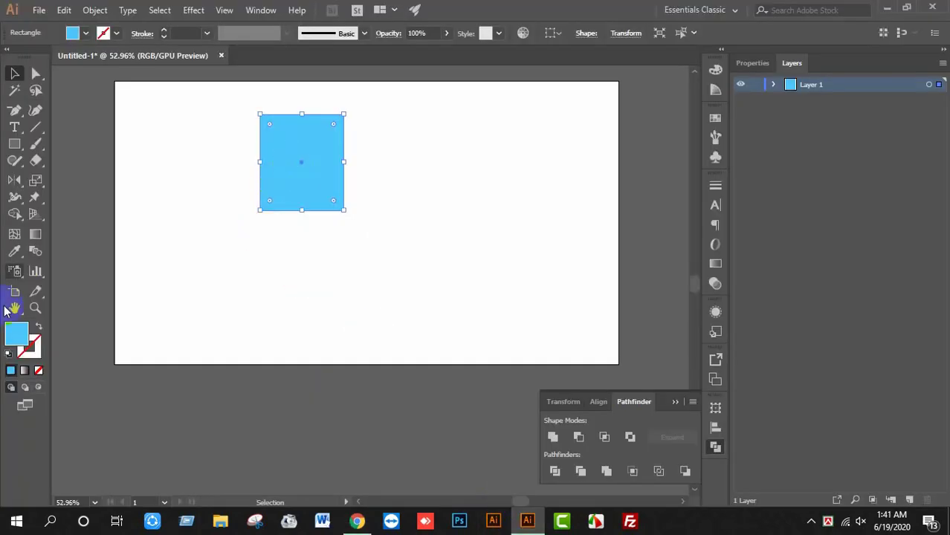
- Paste FFF34F as the square's fill colour, then reselect the yellow square
double_click(17, 333)
text(FFF34F)
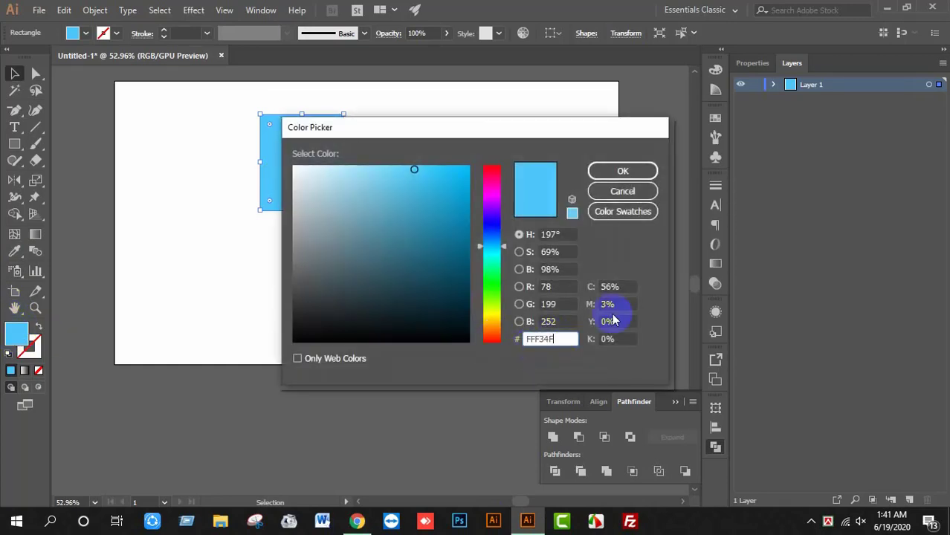
click(623, 171)
click(400, 158)
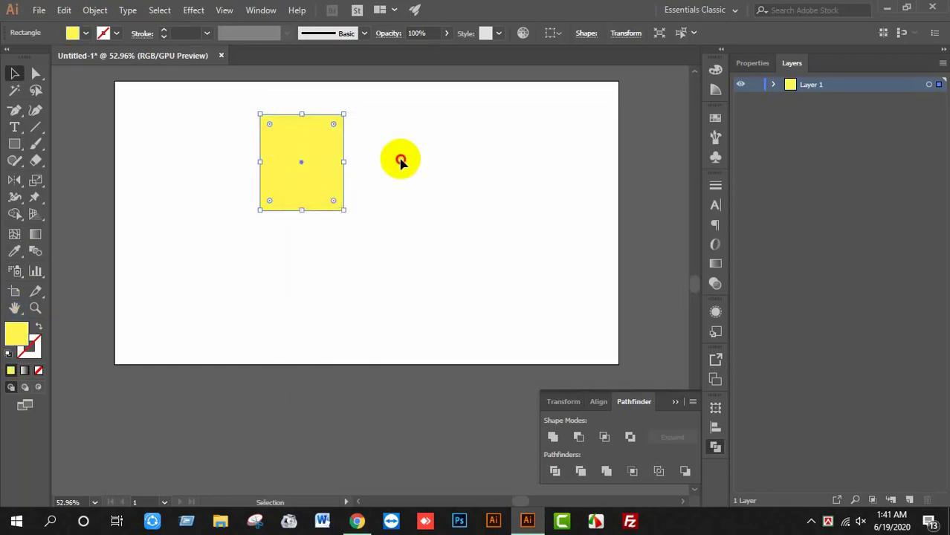
drag(385, 138, 227, 219)
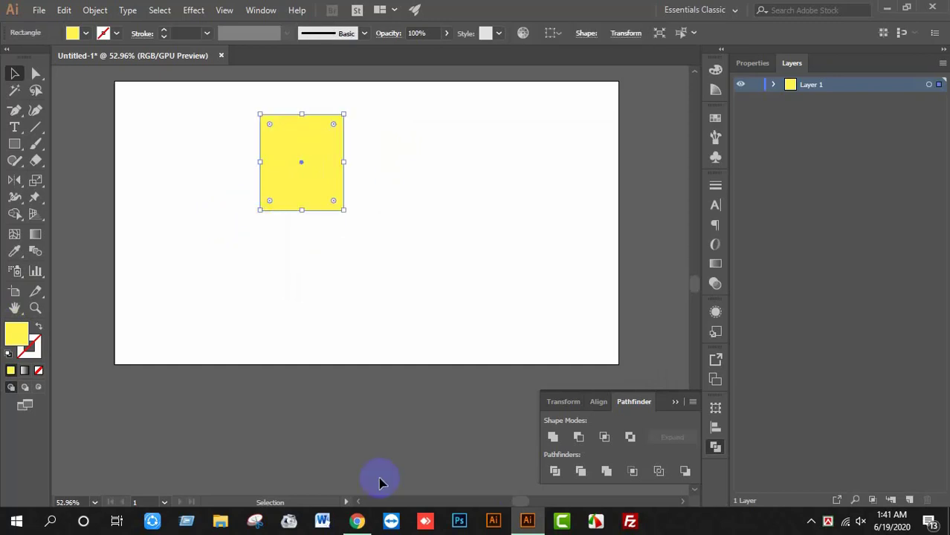
click(357, 521)
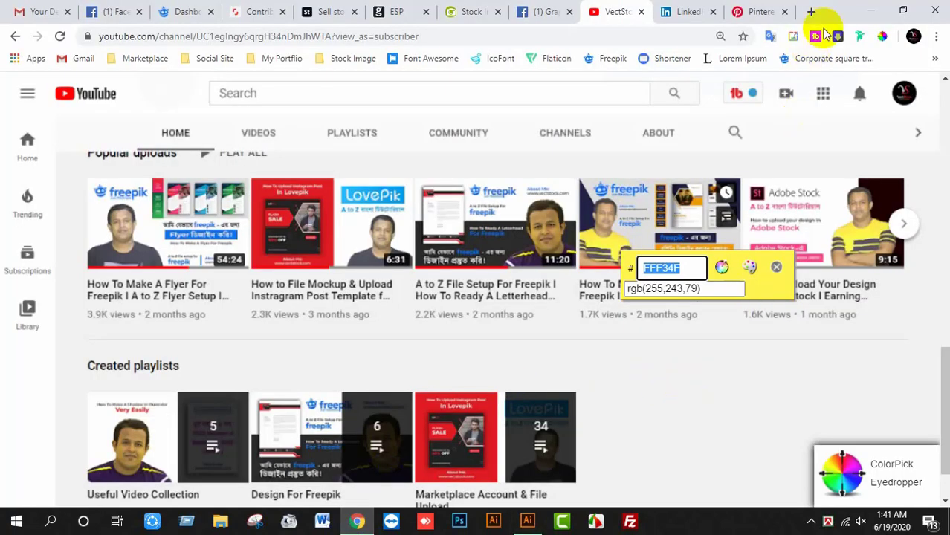
- Minimize Illustrator and bring the VectStock YouTube page in Chrome forward
click(870, 11)
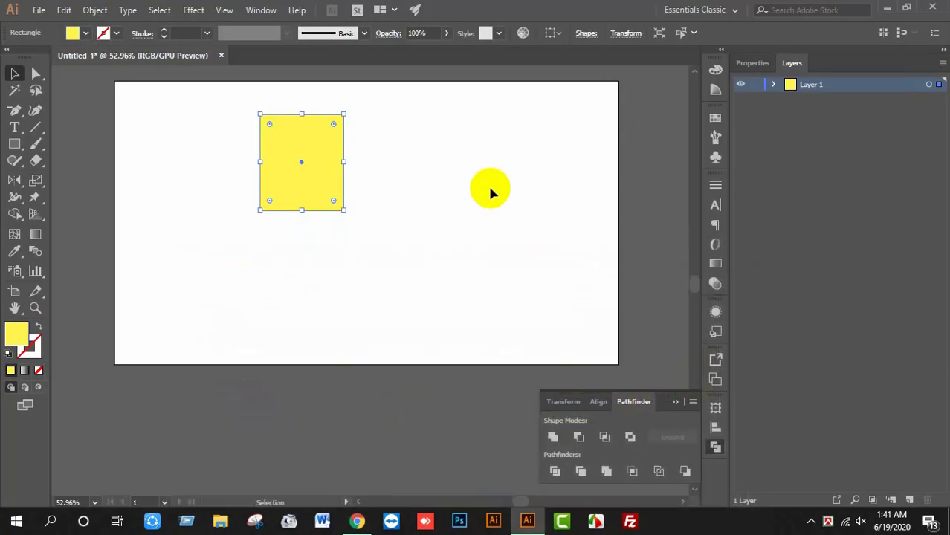
click(882, 7)
click(357, 521)
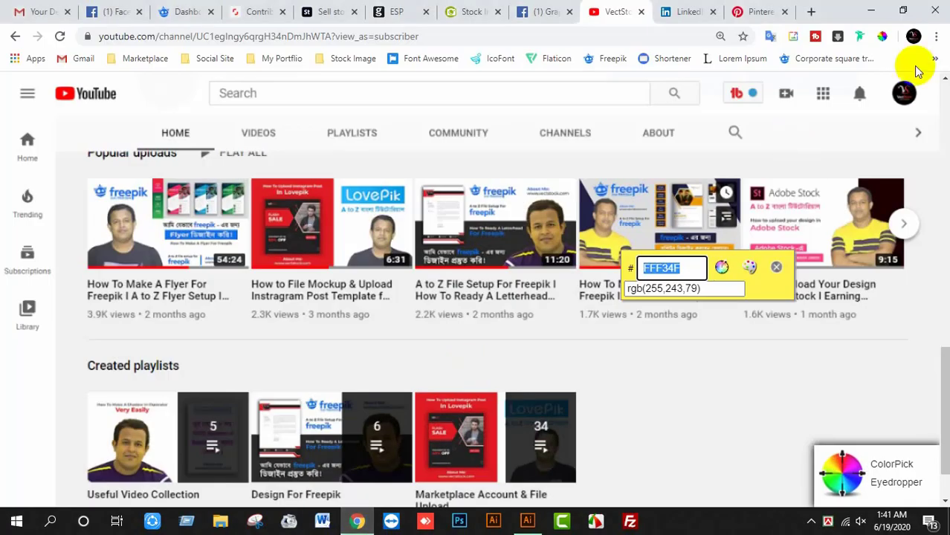
- Restart the ColorPick eyedropper and scroll up to the VectStock channel header
click(882, 35)
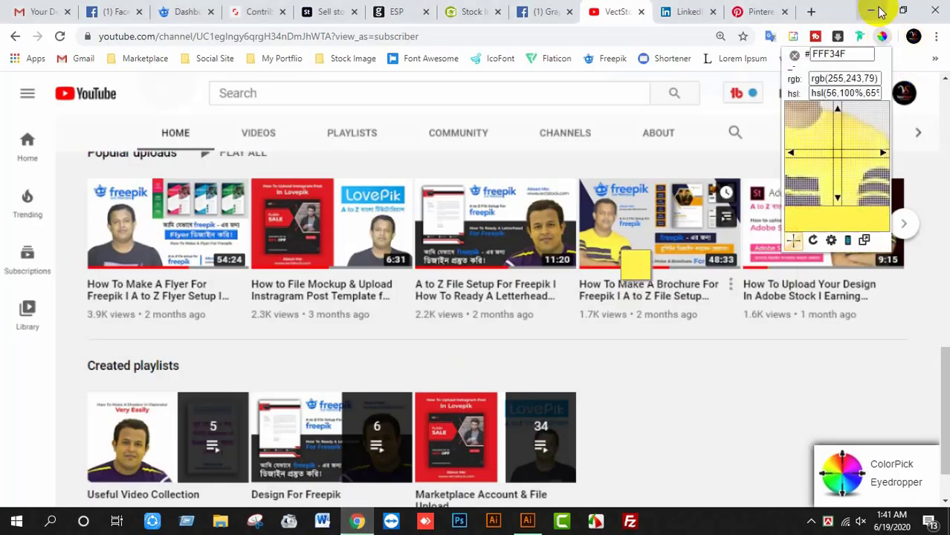
click(874, 10)
click(357, 521)
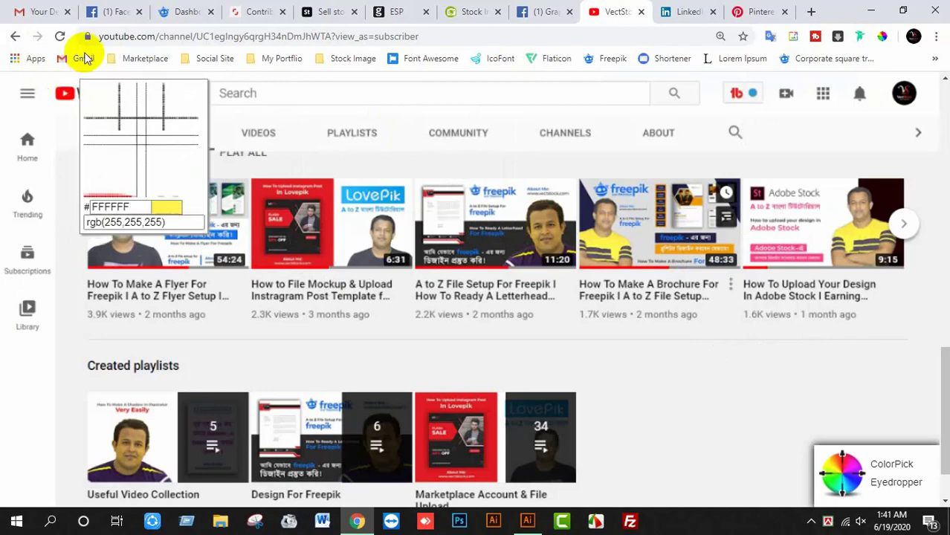
scroll(695, 391, up, 5)
scroll(700, 393, up, 6)
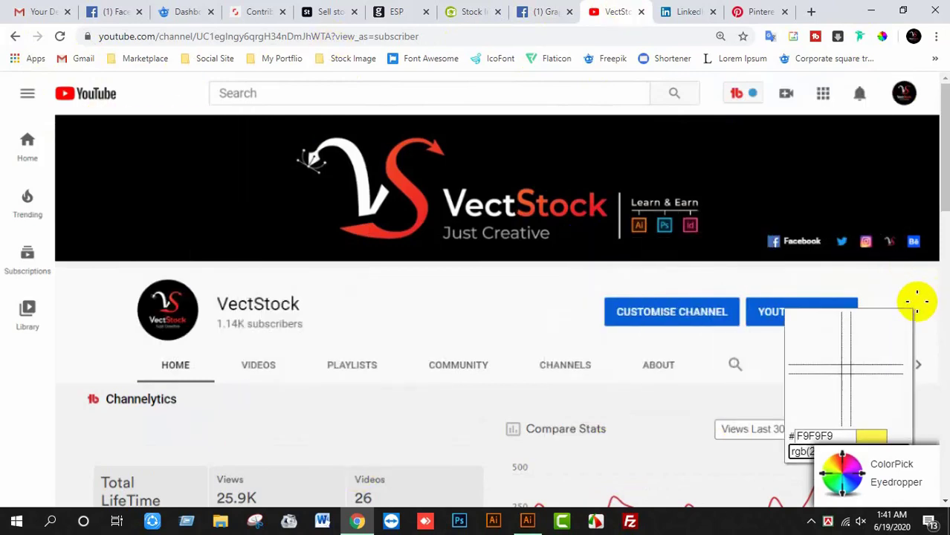
- Switch to the Graphic World Facebook group tab and enable the ColorPick eyedropper there
click(545, 12)
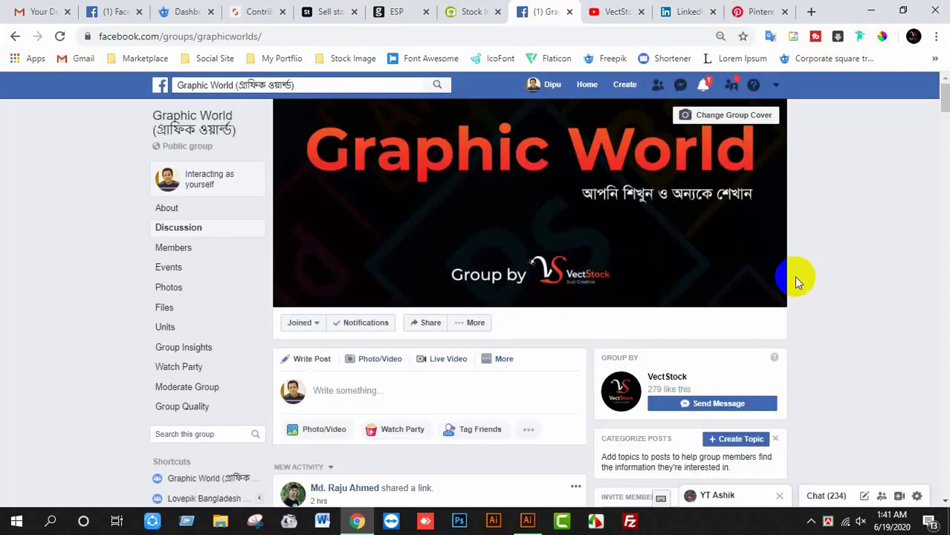
scroll(796, 294, down, 5)
scroll(794, 290, up, 5)
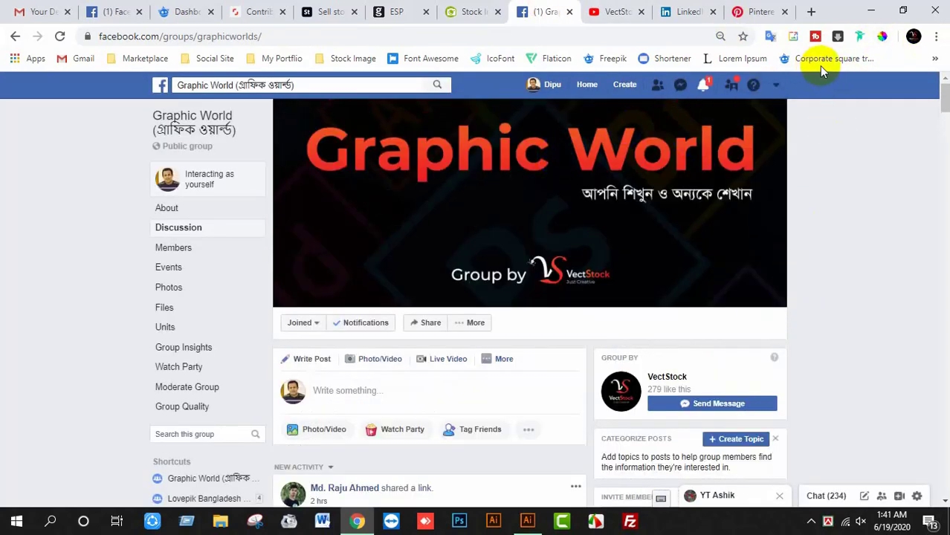
click(881, 36)
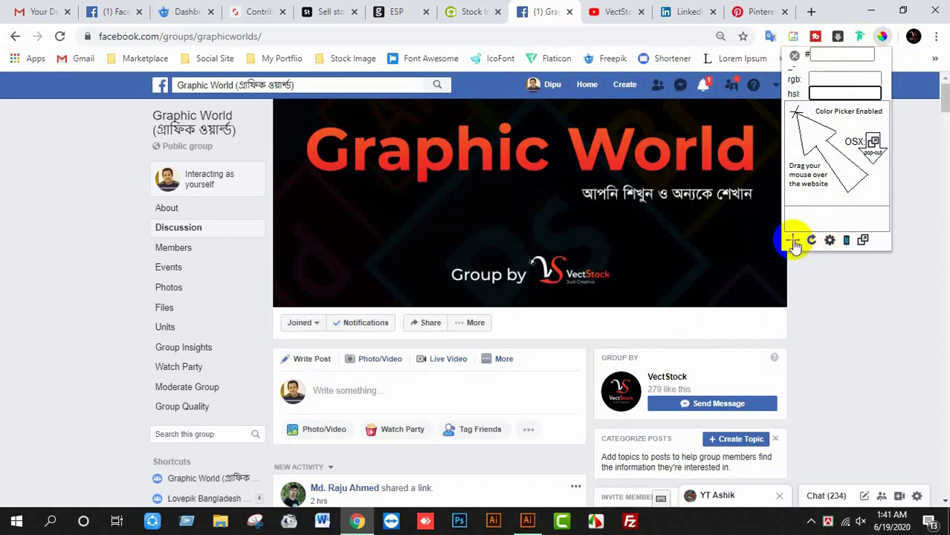
click(792, 241)
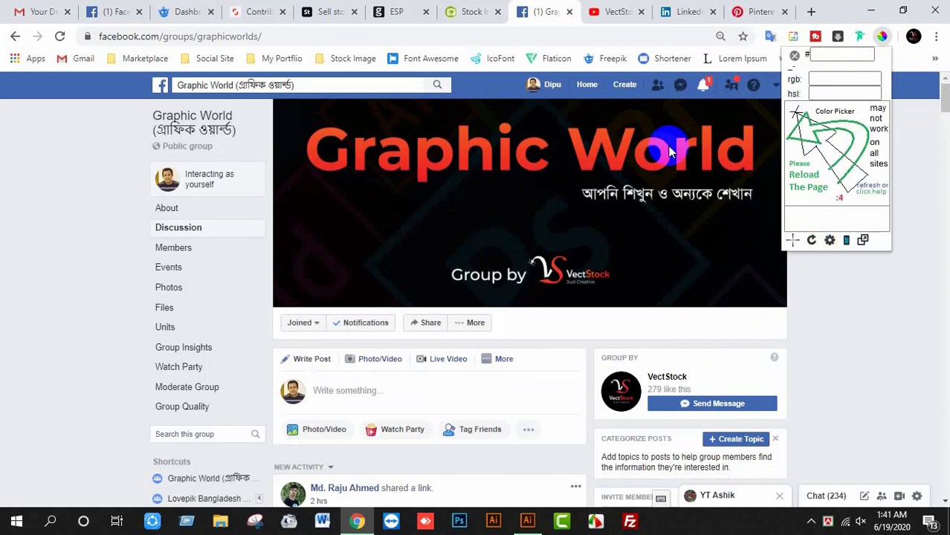
click(793, 241)
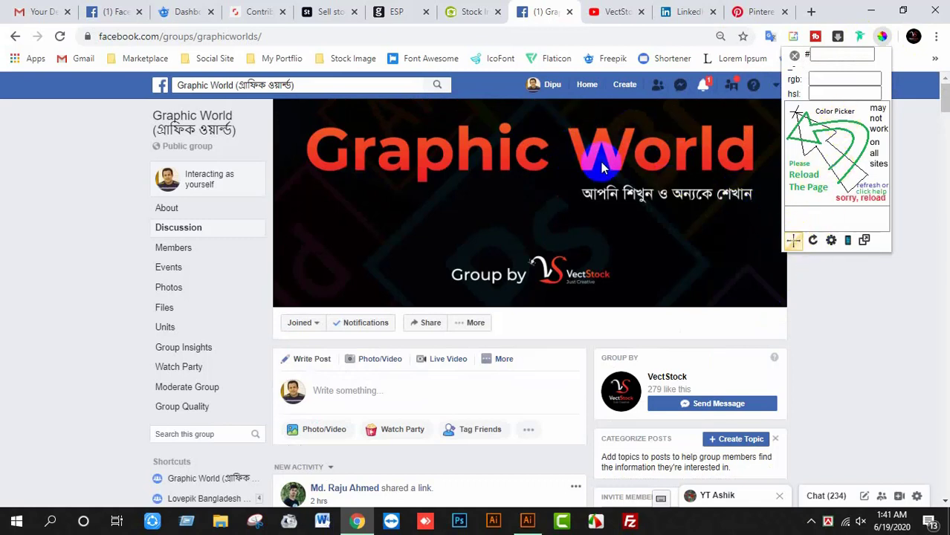
click(794, 242)
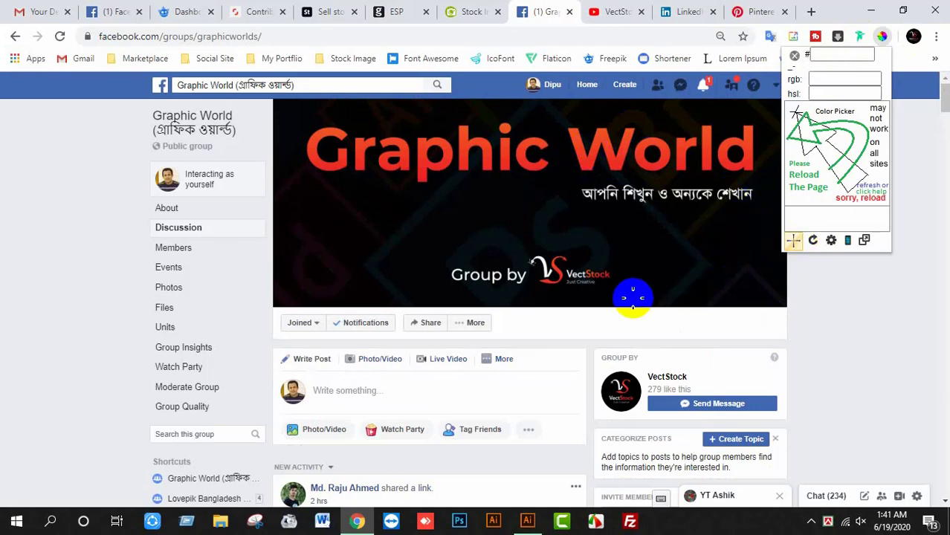
- Sample page colours and lock the Facebook header blue #4267B2
click(660, 149)
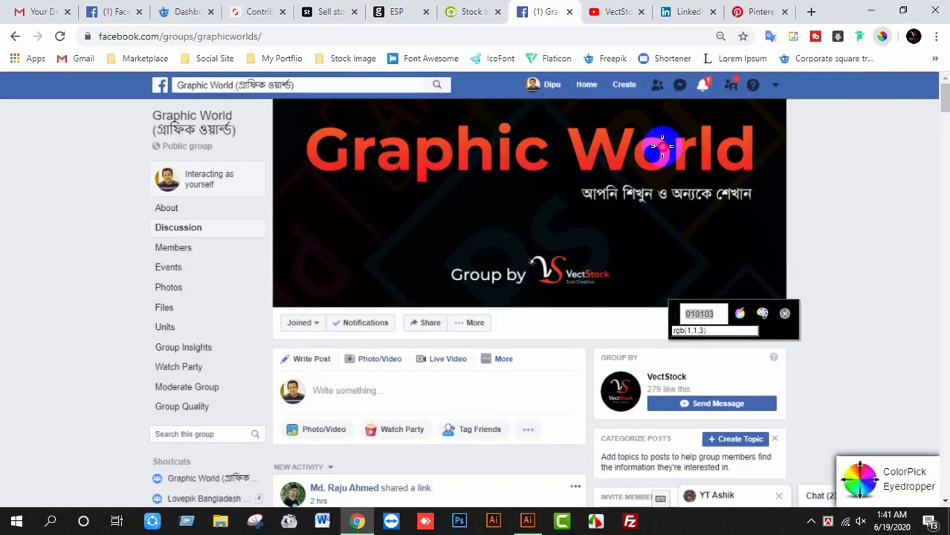
click(477, 141)
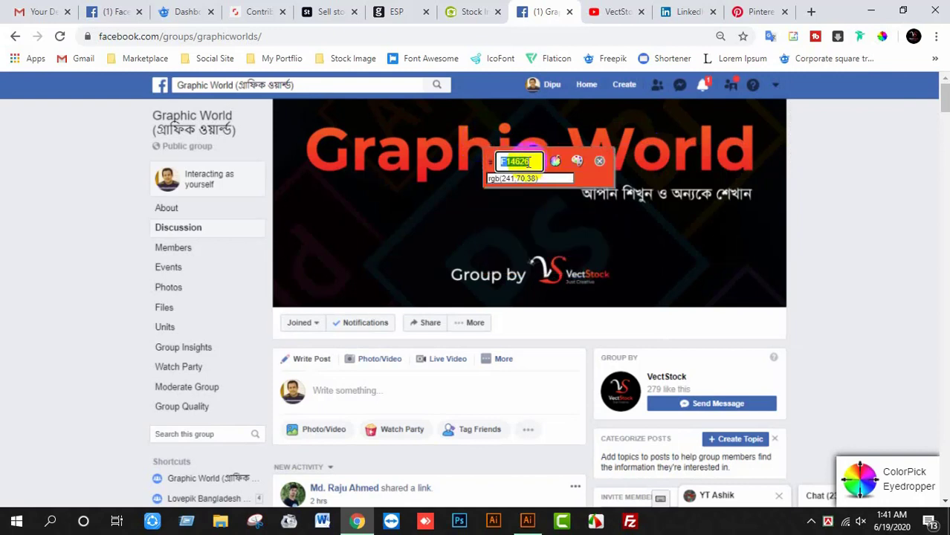
click(123, 83)
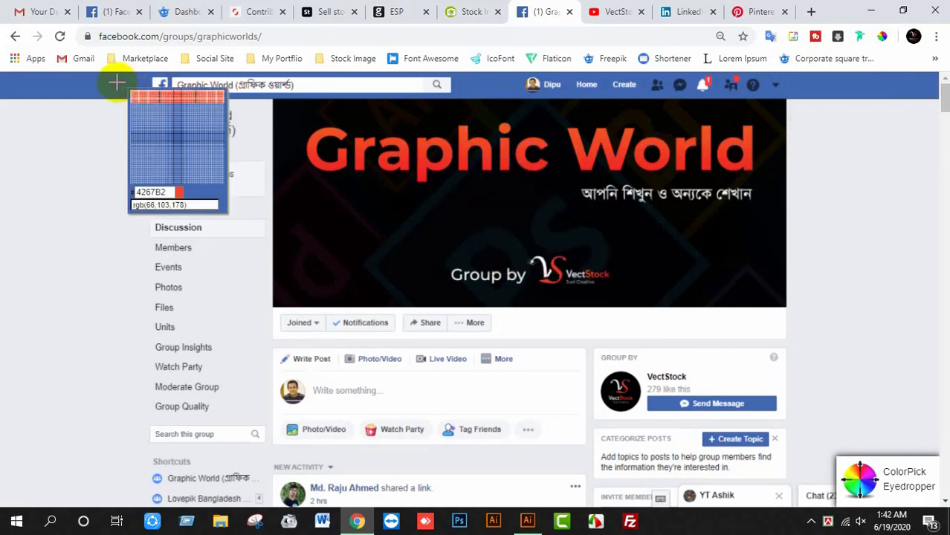
click(91, 83)
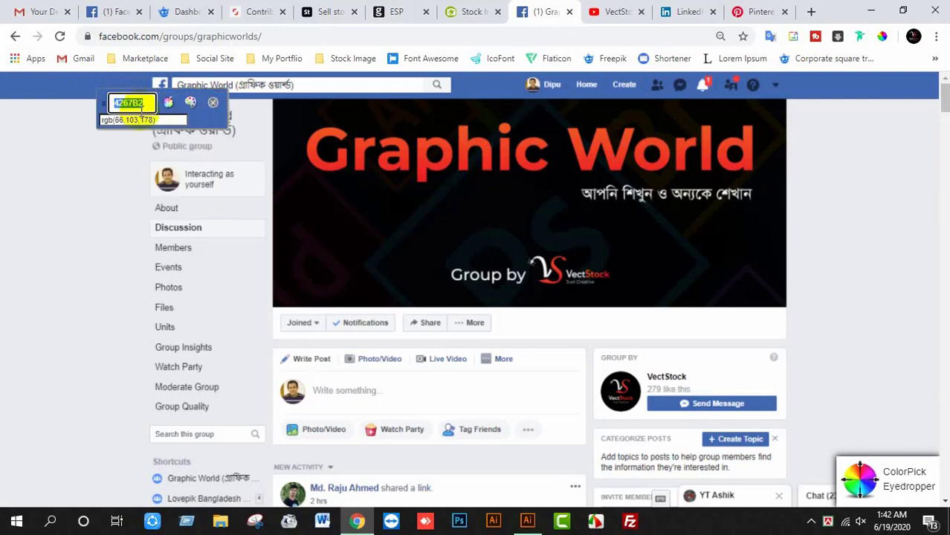
click(69, 85)
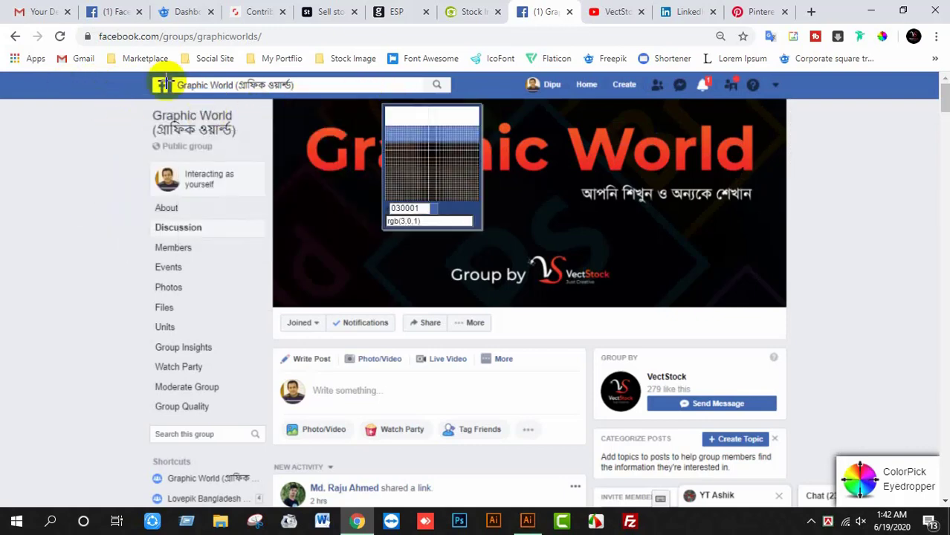
click(109, 84)
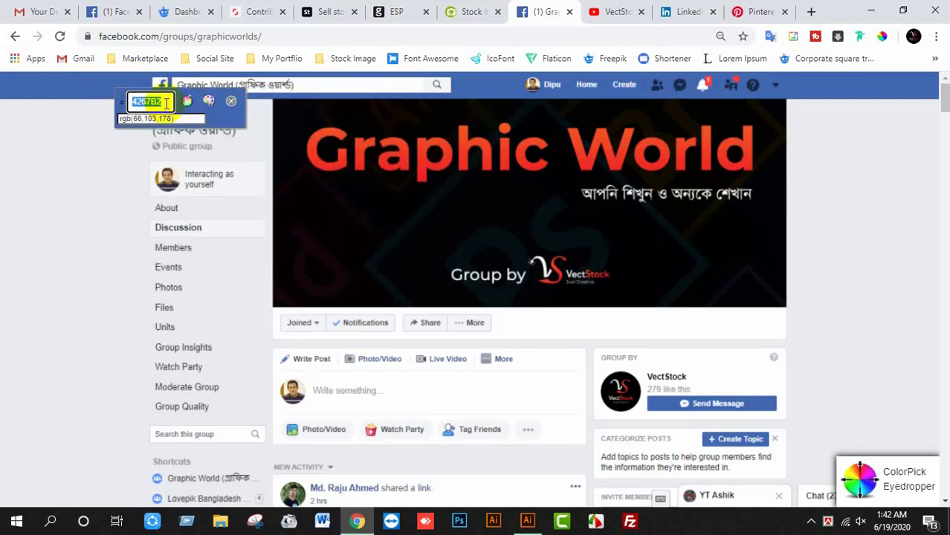
- Change the rectangle's fill from yellow to hex 4267B2 in Illustrator
click(527, 520)
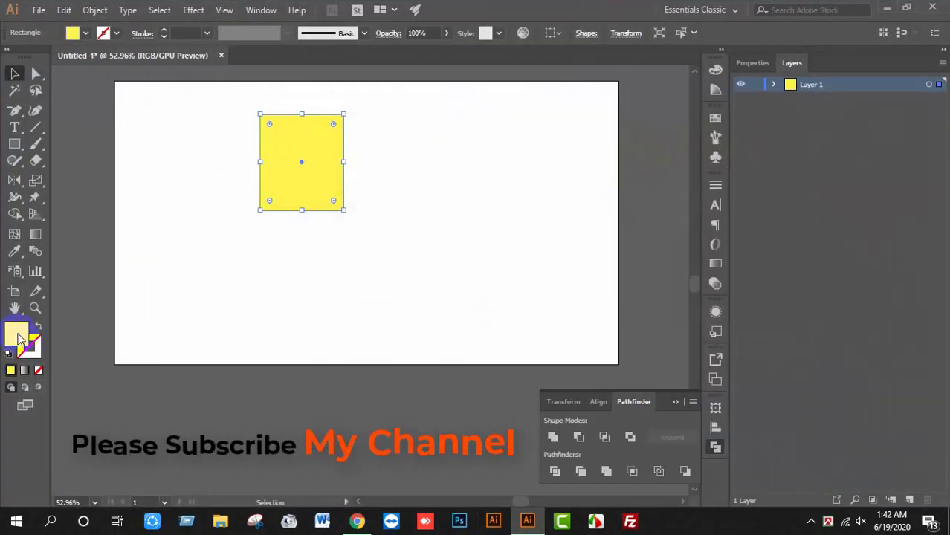
double_click(16, 334)
text(4267B2)
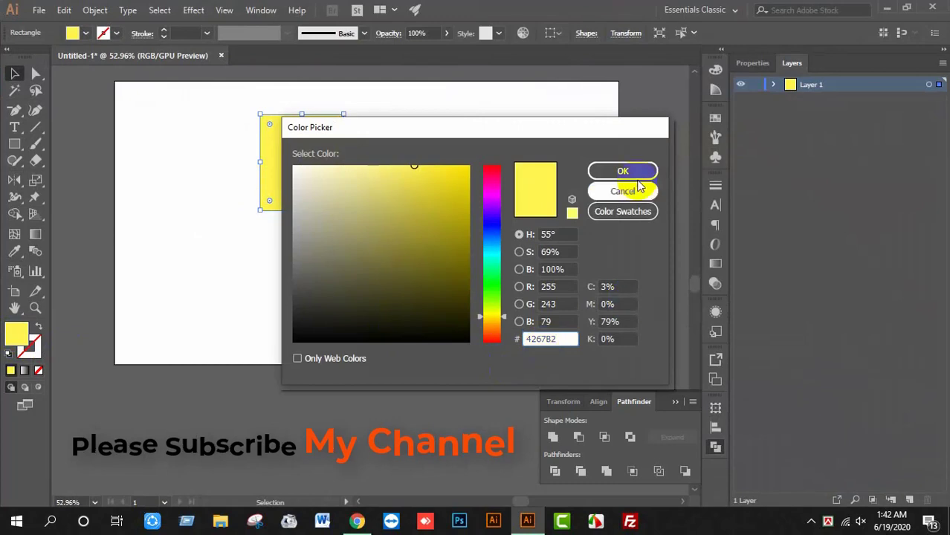
click(644, 170)
- Move the blue rectangle down-right toward the artboard centre
drag(314, 165, 355, 225)
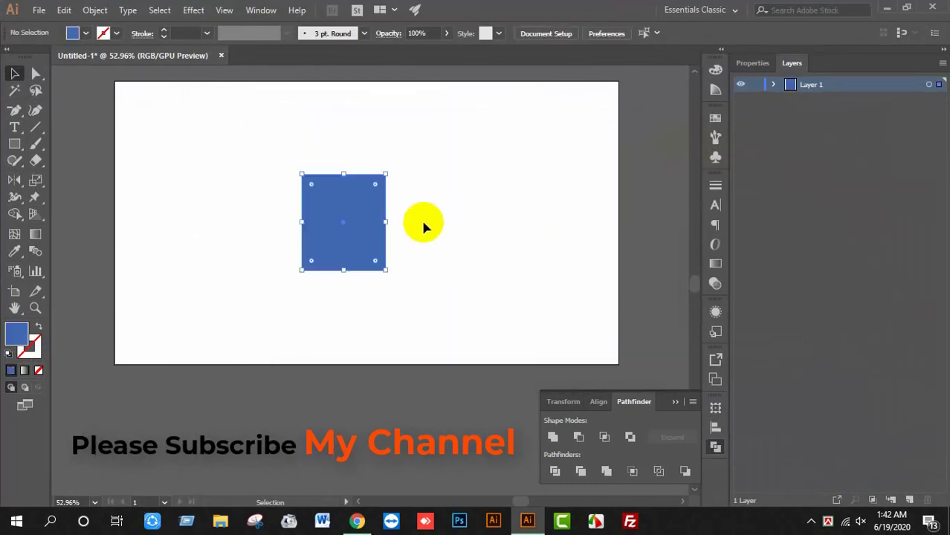
drag(448, 194, 290, 269)
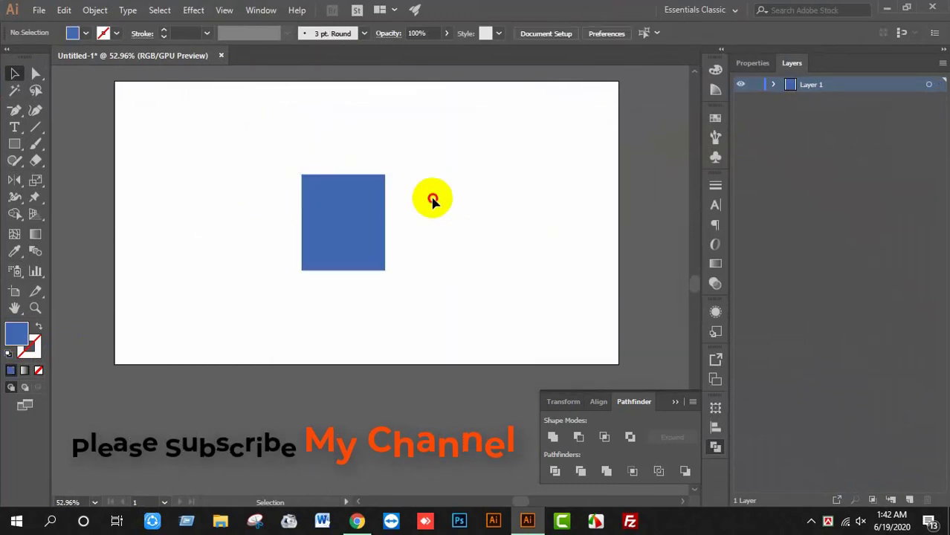
click(357, 520)
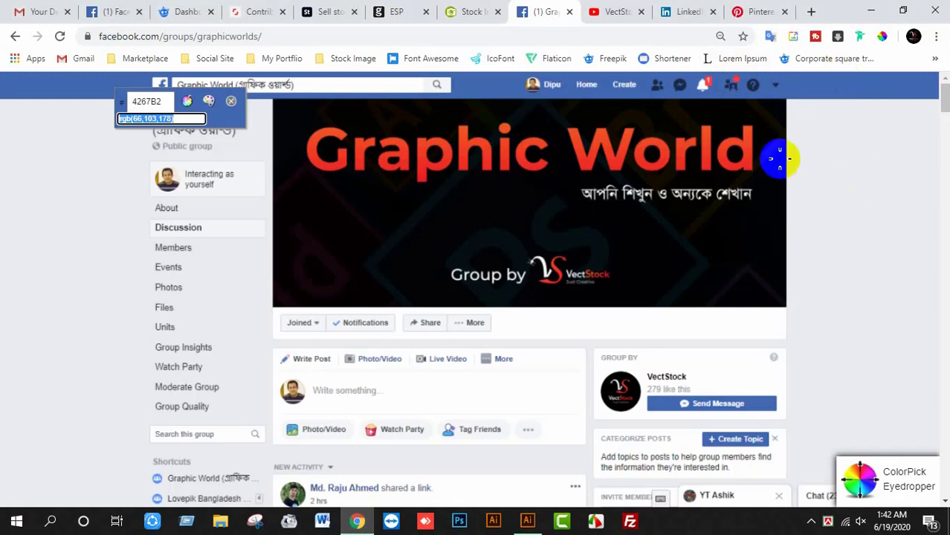
- Close the ColorPick sampled-colour box and exit the eyedropper with Esc
key(shift+Tab)
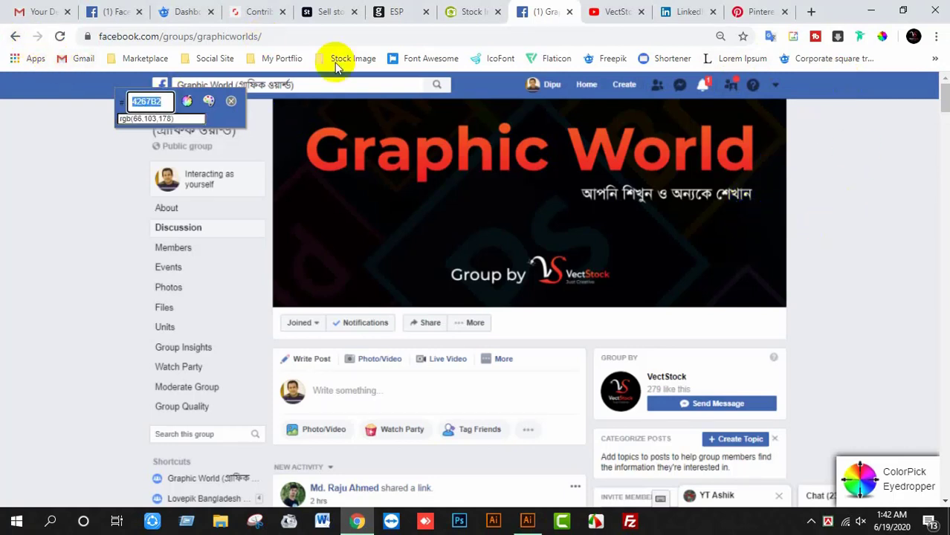
click(231, 103)
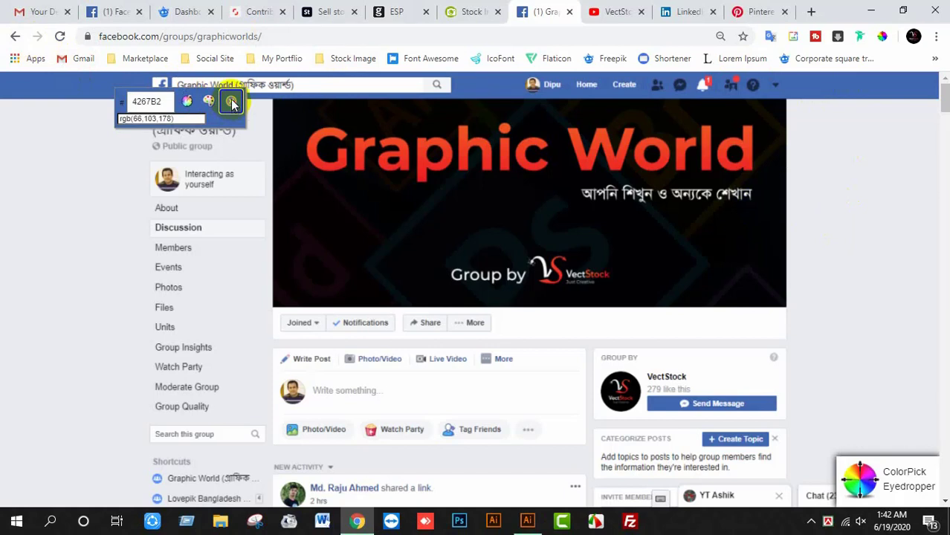
key(Escape)
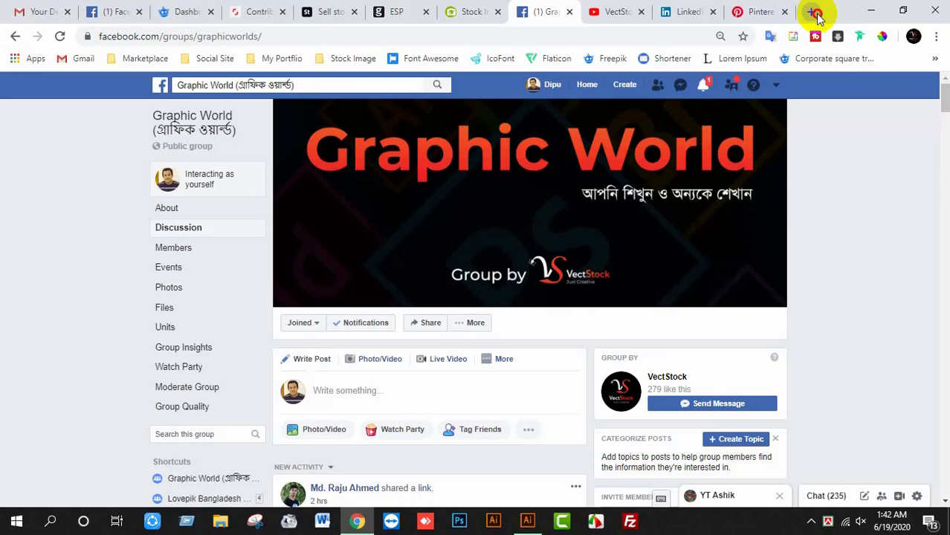
click(815, 12)
- Sample the light grey #F9F9F9 beside the VectStock channel name and close the result box
click(567, 12)
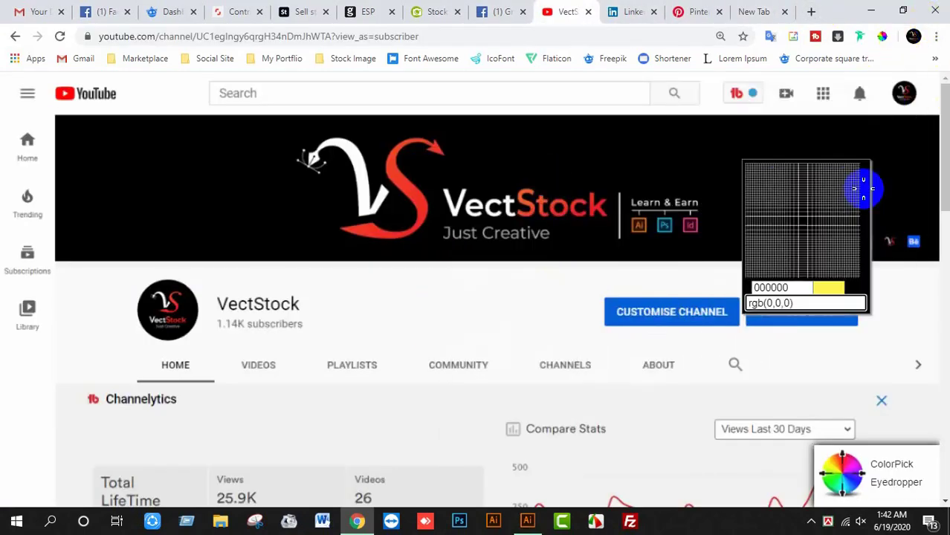
click(412, 315)
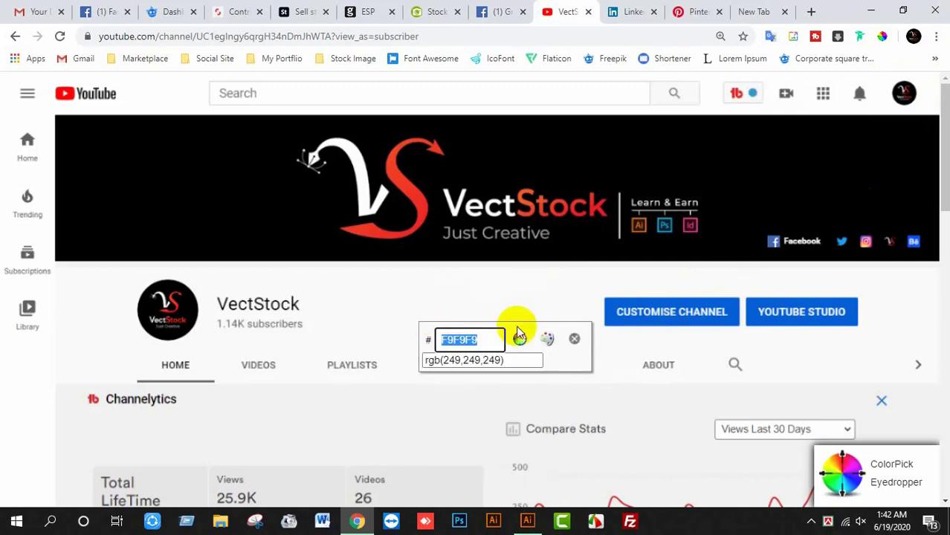
click(575, 340)
scroll(553, 337, down, 1)
scroll(552, 337, up, 1)
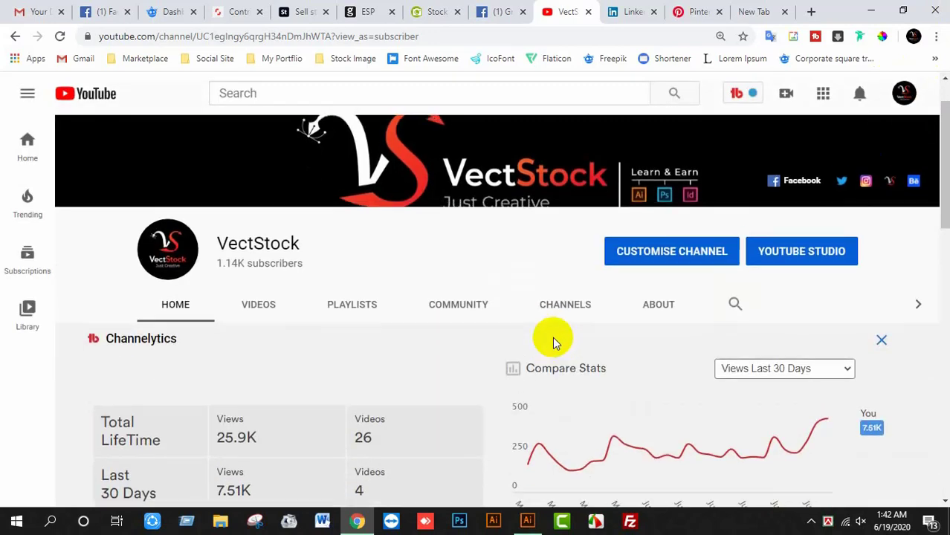